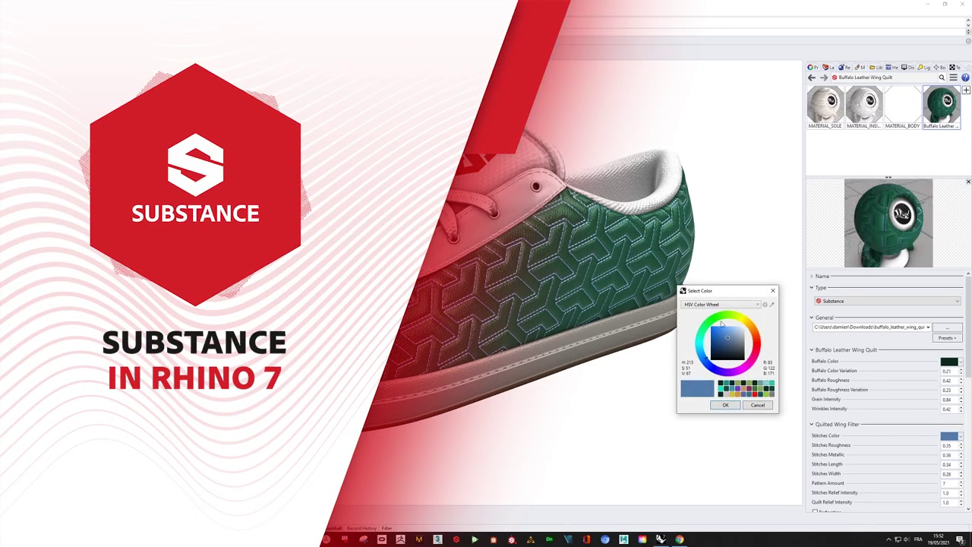
Change the Substance material's Stitches Color from blue to green.
{"action": "left_click", "coordinate": [734, 319]}
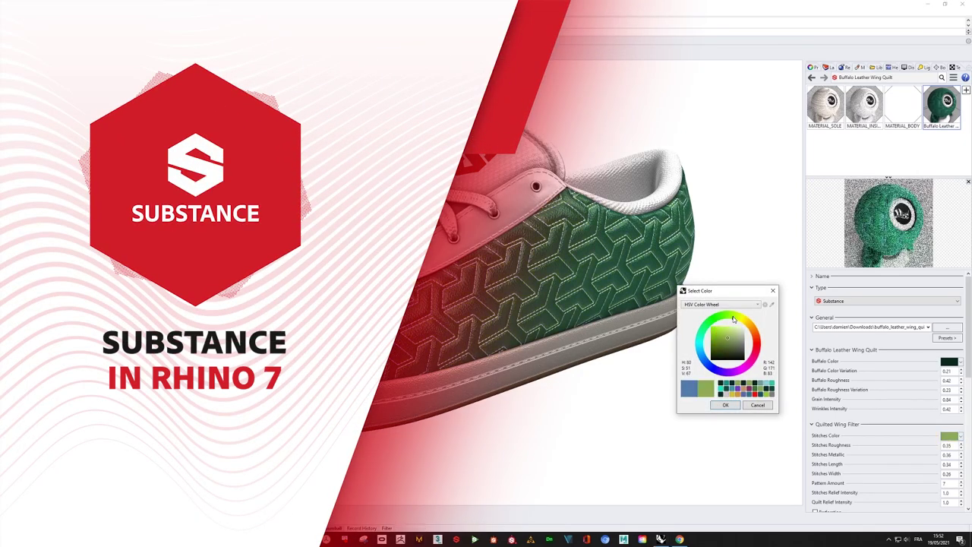
{"action": "left_click", "coordinate": [725, 405]}
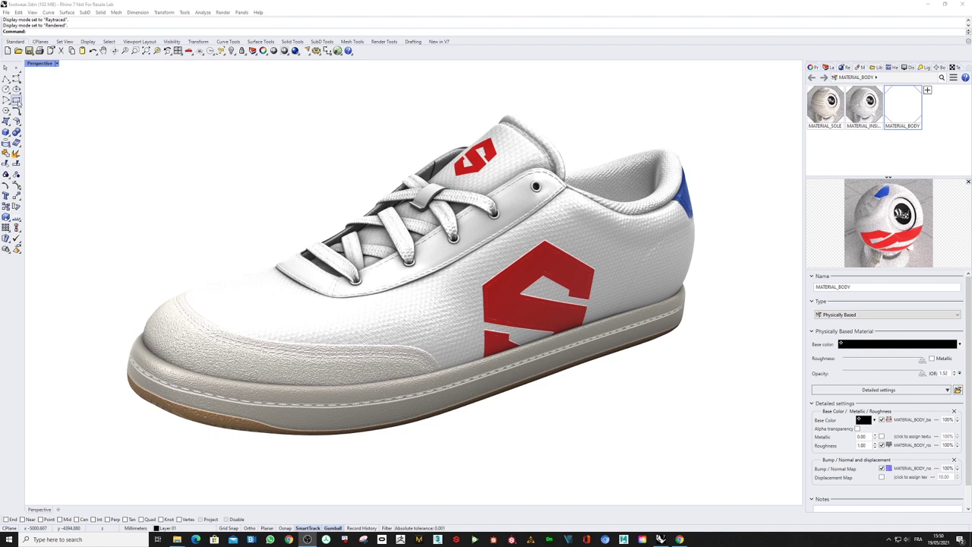
Find the SubstanceImporter plug-in in the Package Manager and install it.
{"action": "left_click", "coordinate": [184, 13]}
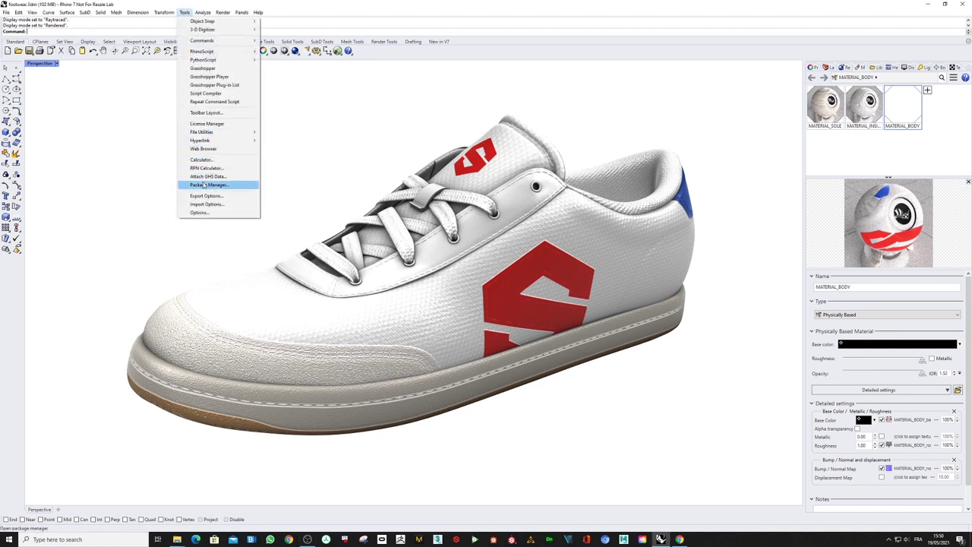
{"action": "left_click", "coordinate": [204, 185]}
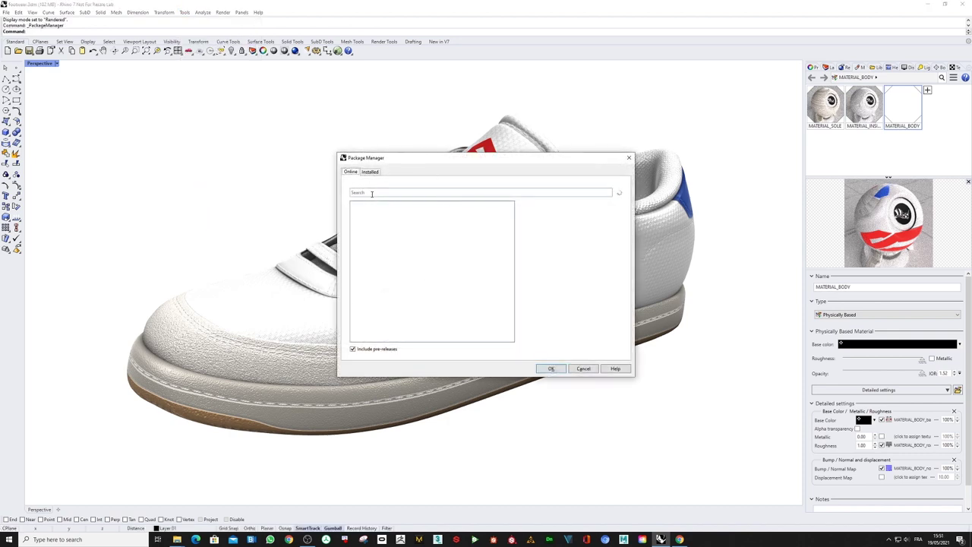
{"action": "type", "text": "substance"}
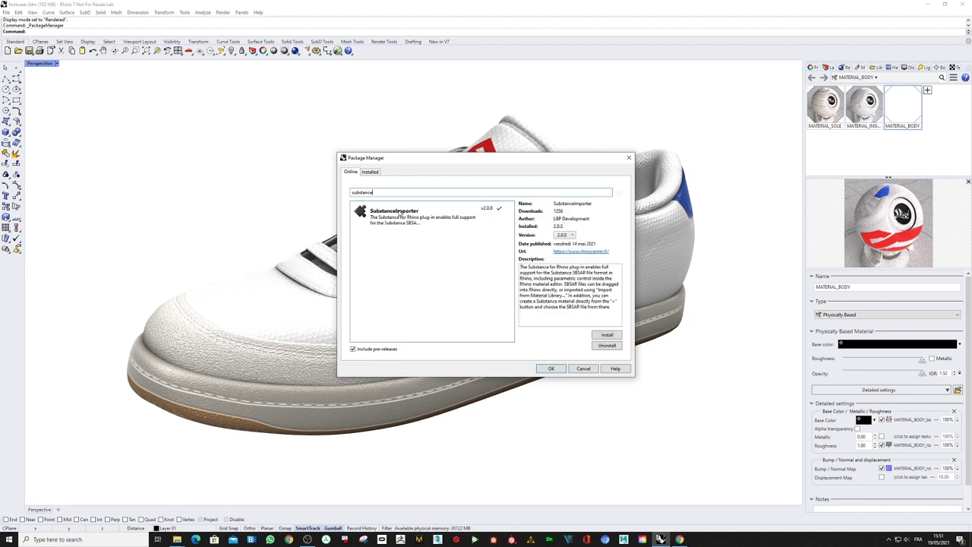
{"action": "left_click", "coordinate": [398, 214]}
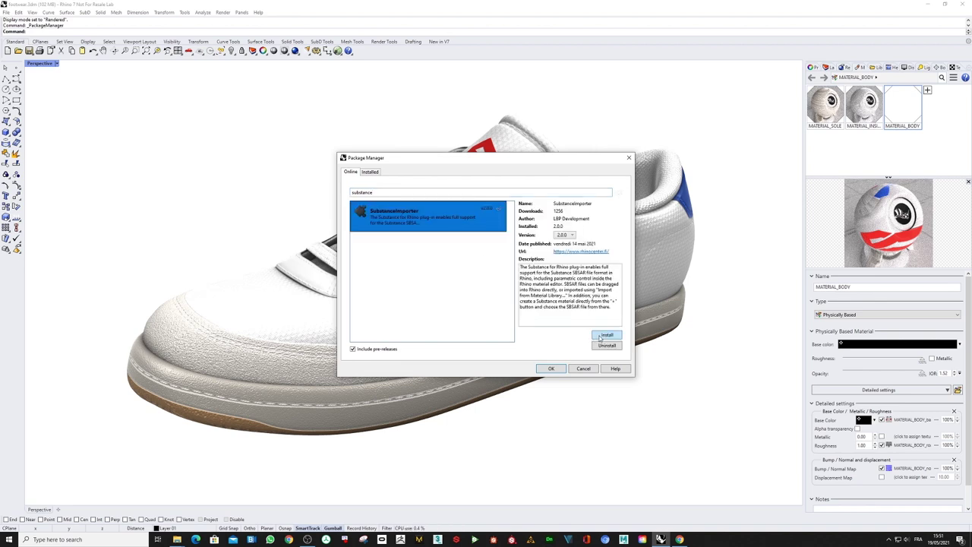
{"action": "left_click", "coordinate": [553, 369]}
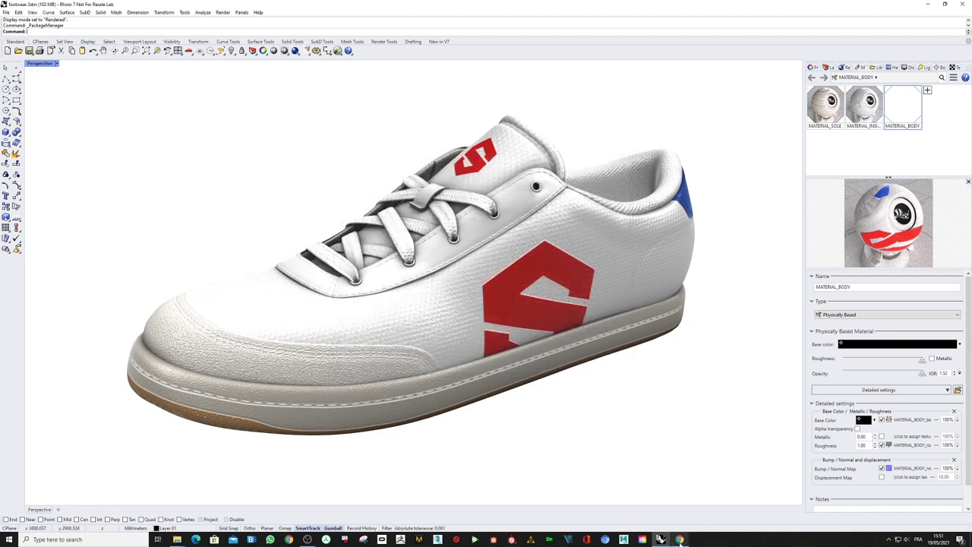
Download the Pearl And Glitter Embroidery material from Substance Source's fabric materials.
{"action": "left_click", "coordinate": [680, 540]}
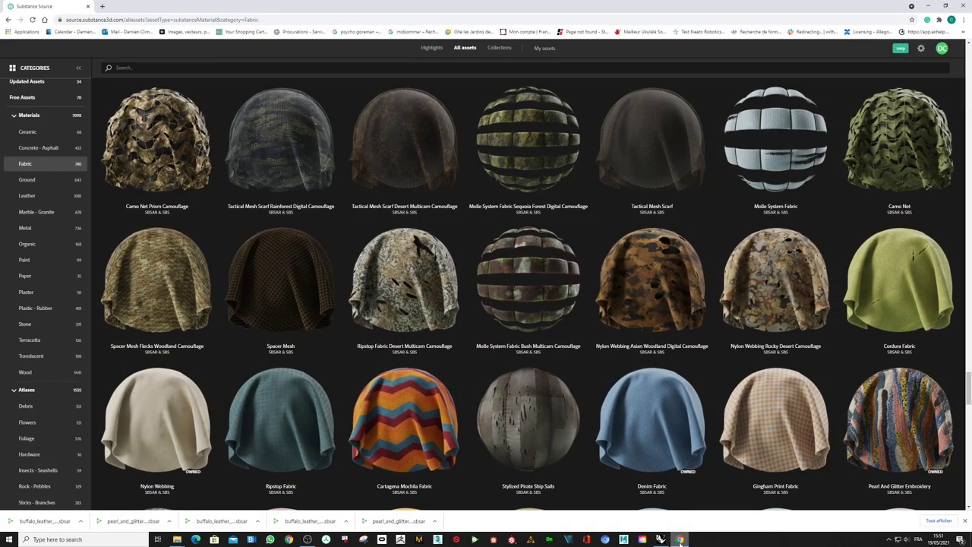
{"action": "scroll", "coordinate": [703, 455], "scroll_direction": "down", "scroll_amount": 2}
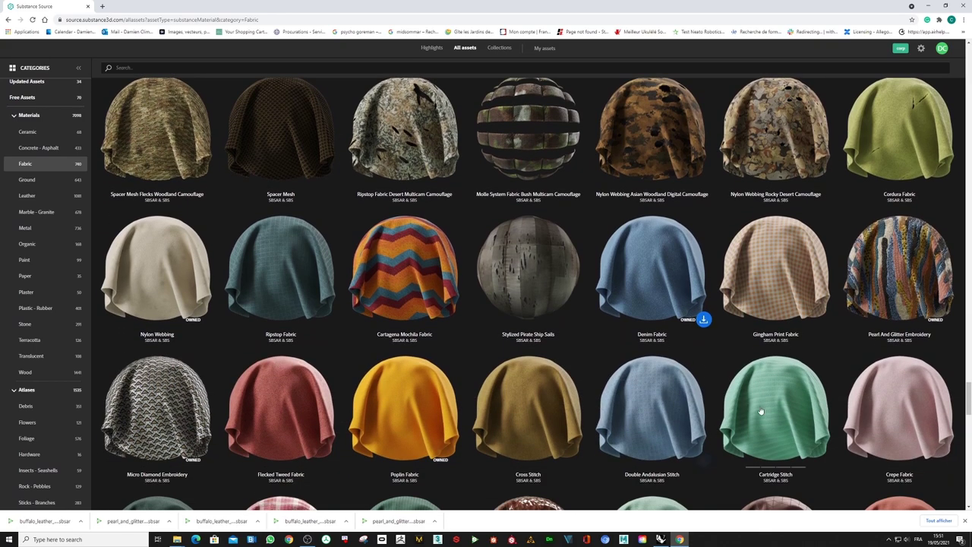
{"action": "left_click", "coordinate": [890, 302]}
{"action": "left_click", "coordinate": [481, 403]}
{"action": "left_click", "coordinate": [492, 403]}
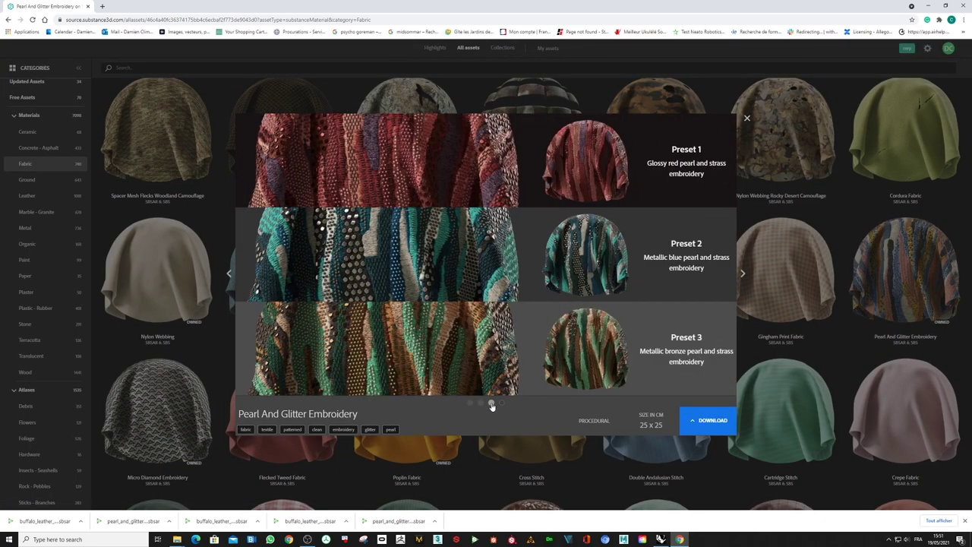
{"action": "left_click", "coordinate": [687, 424]}
{"action": "left_click", "coordinate": [692, 404]}
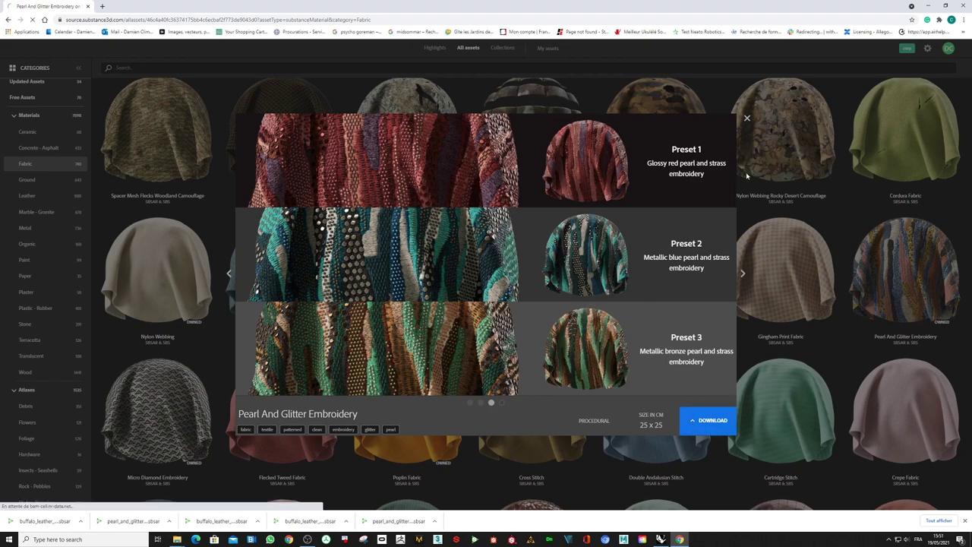
{"action": "left_click", "coordinate": [748, 117]}
Search 'buffalo' and download the Buffalo Leather Wing Quilt material, then minimize Chrome.
{"action": "left_click", "coordinate": [26, 196]}
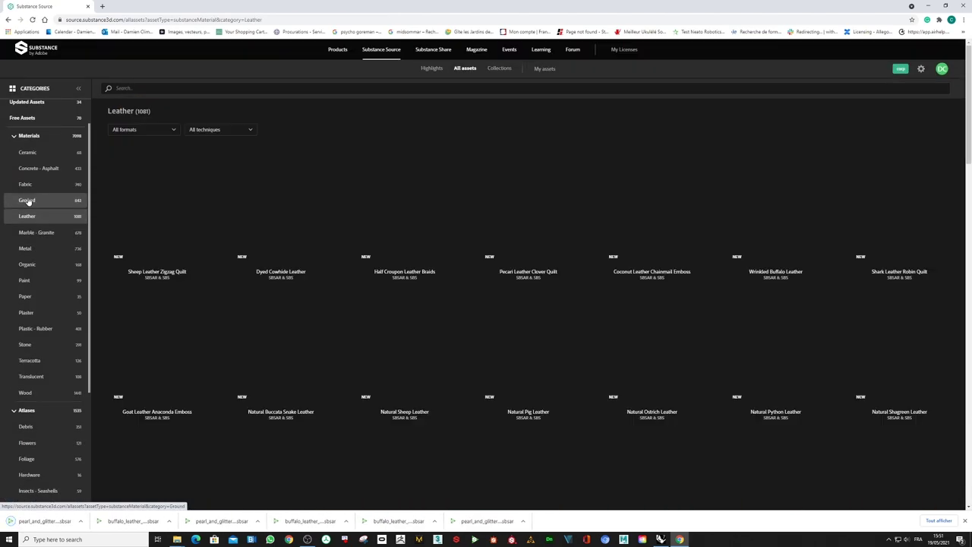
{"action": "left_click", "coordinate": [137, 89]}
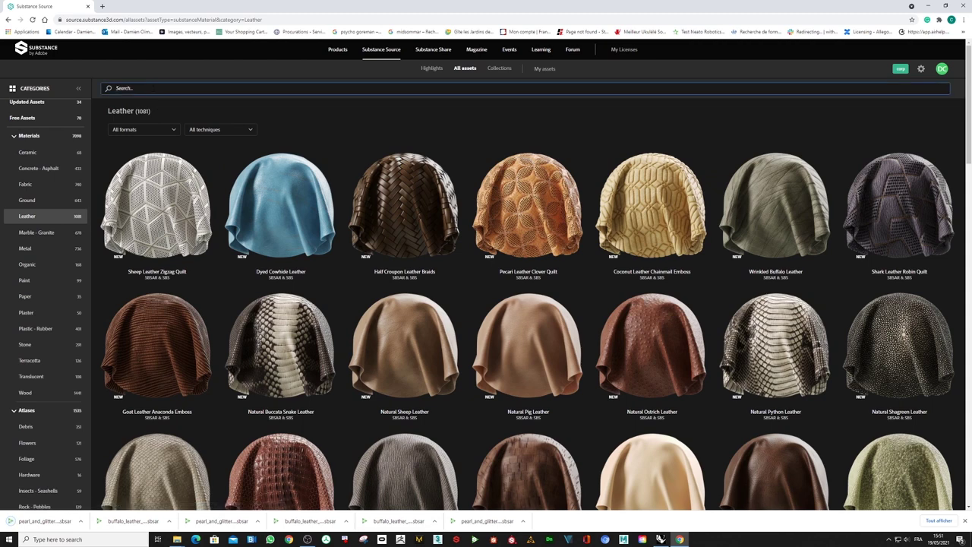
{"action": "type", "text": "buffa"}
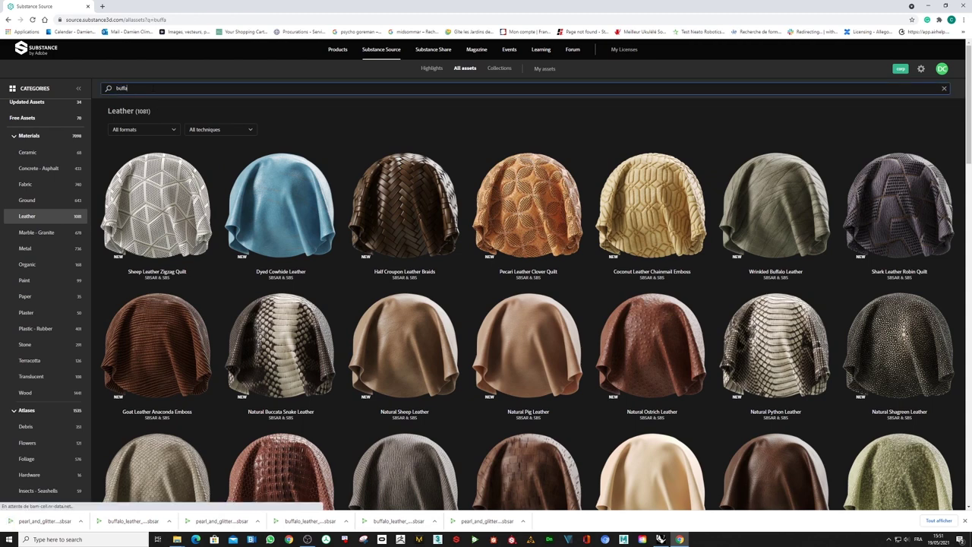
{"action": "type", "text": "lo"}
{"action": "scroll", "coordinate": [364, 325], "scroll_direction": "down", "scroll_amount": 4}
{"action": "left_click", "coordinate": [405, 326]}
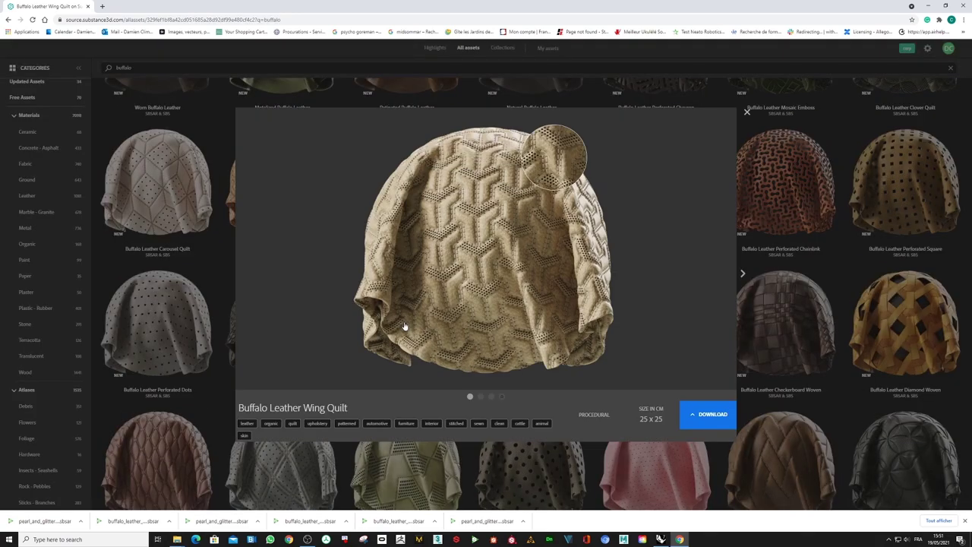
{"action": "left_click", "coordinate": [481, 396]}
{"action": "left_click", "coordinate": [492, 397]}
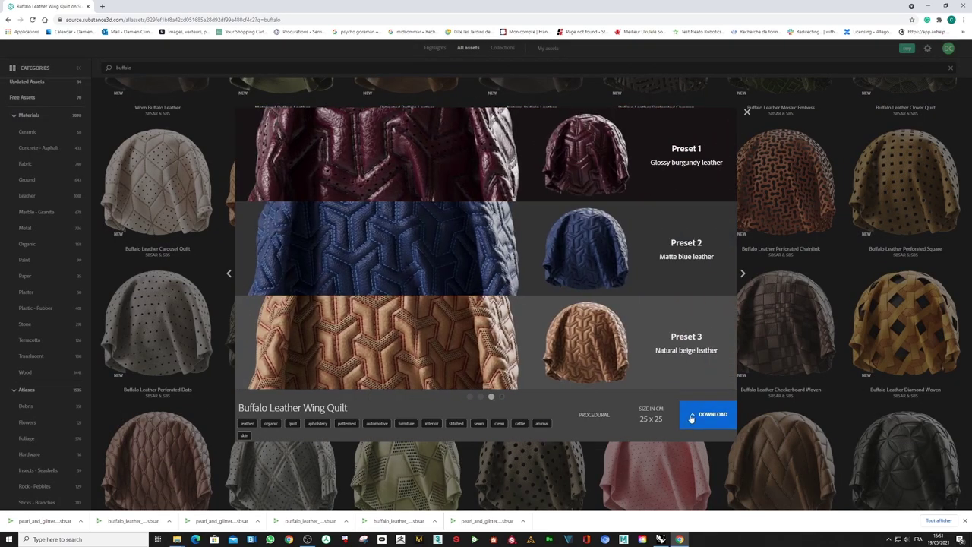
{"action": "left_click", "coordinate": [691, 417]}
{"action": "left_click", "coordinate": [706, 383]}
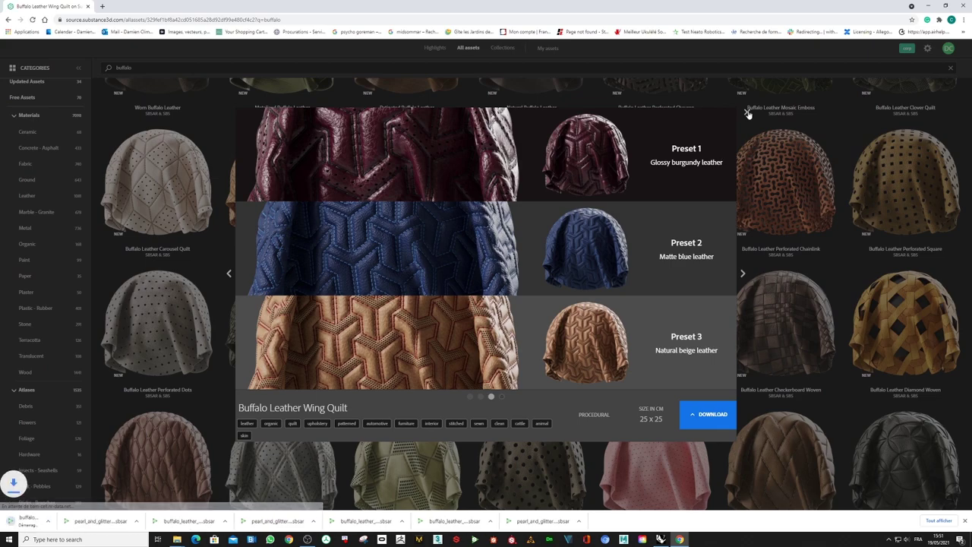
{"action": "left_click", "coordinate": [745, 112]}
{"action": "left_click", "coordinate": [927, 5]}
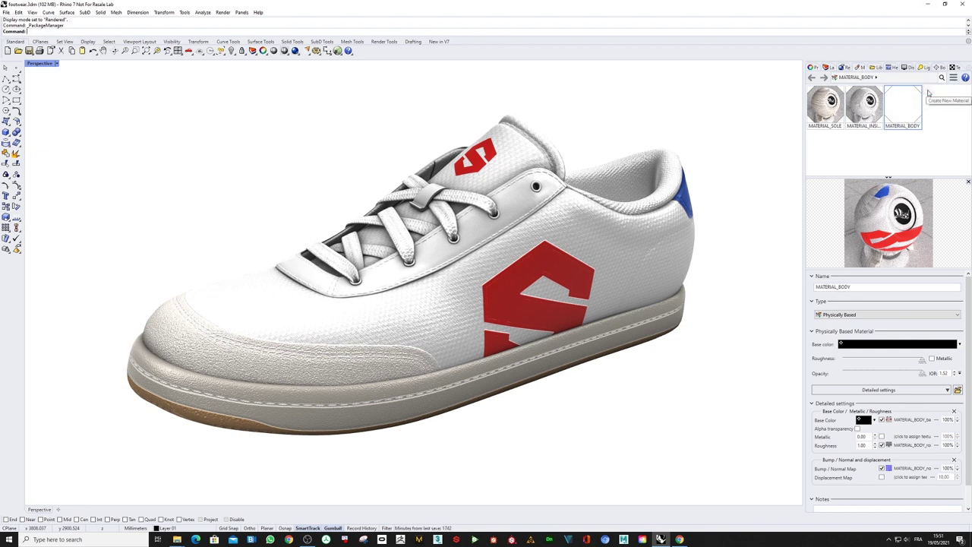
Create a new Substance material from buffalo_leather_wing_quilt.sbsar in Downloads.
{"action": "left_click", "coordinate": [928, 92]}
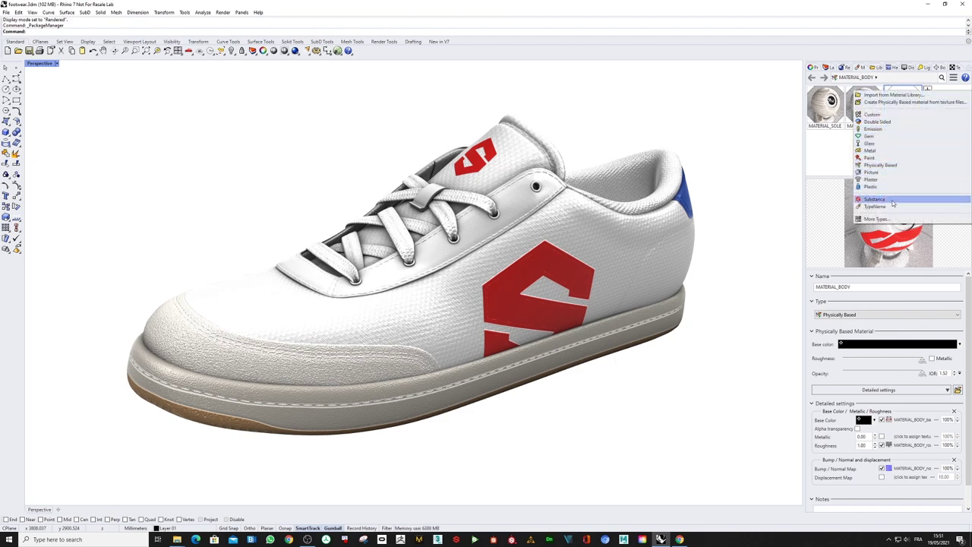
{"action": "left_click", "coordinate": [874, 200]}
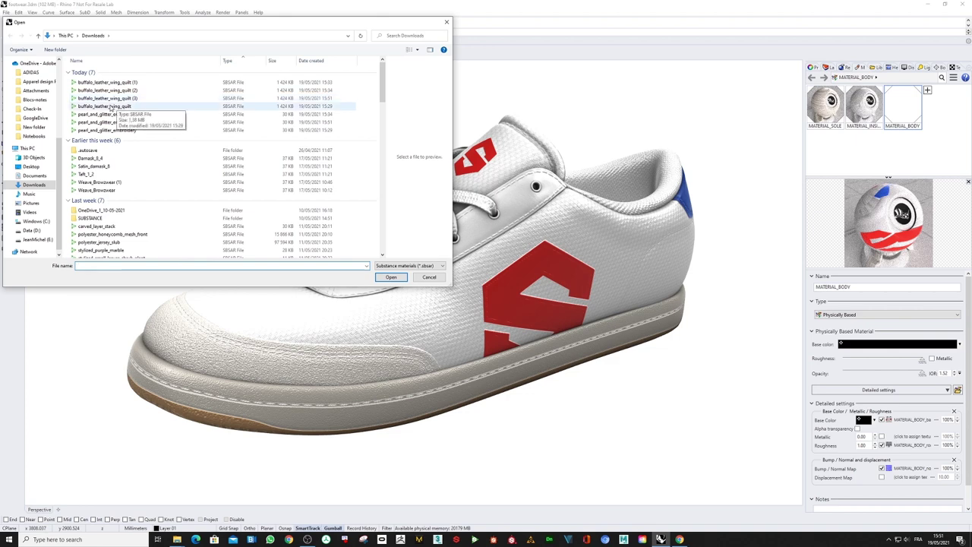
{"action": "left_click", "coordinate": [110, 106]}
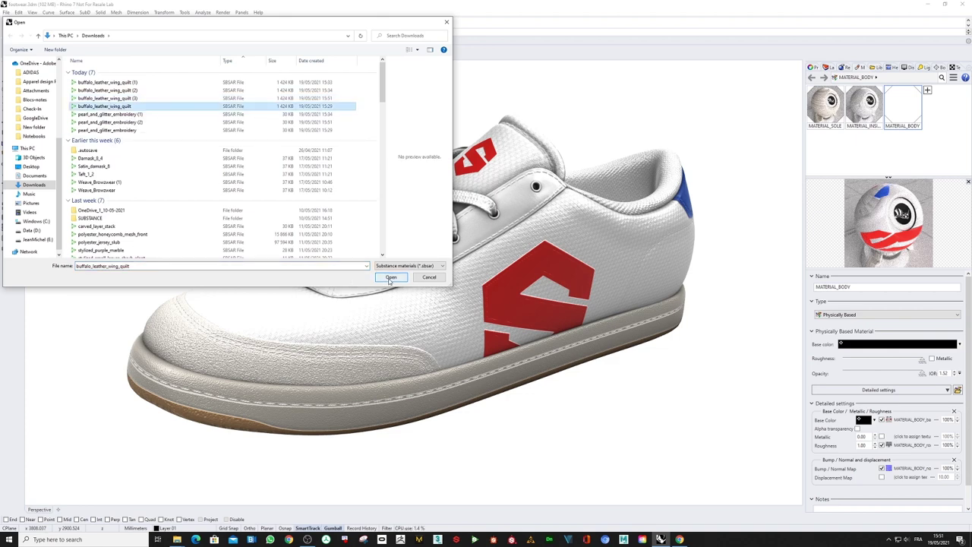
{"action": "left_click", "coordinate": [390, 277]}
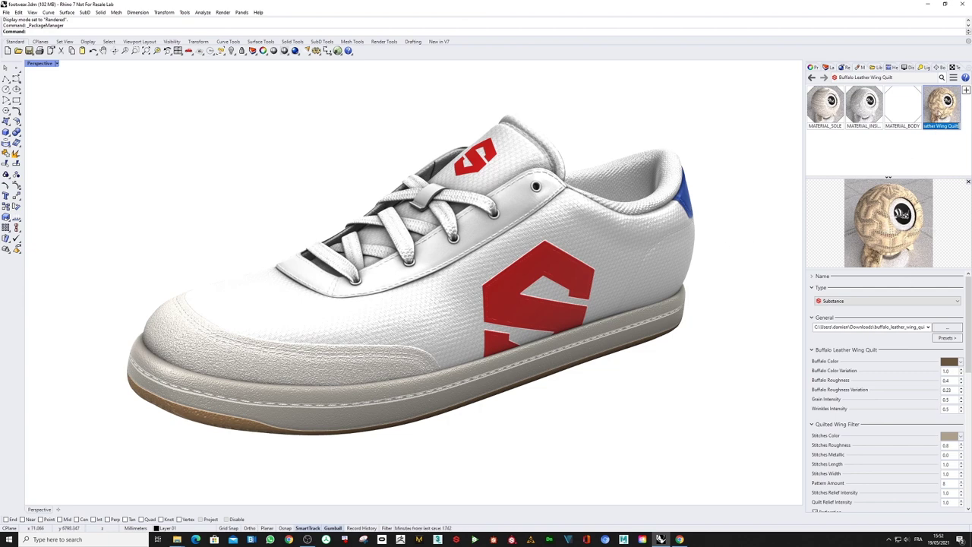
Apply Buffalo Leather Wing Quilt to the sneaker upper with a UVW repeat of 2.
{"action": "left_click_drag", "start_coordinate": [942, 105], "coordinate": [616, 250]}
{"action": "left_click", "coordinate": [810, 67]}
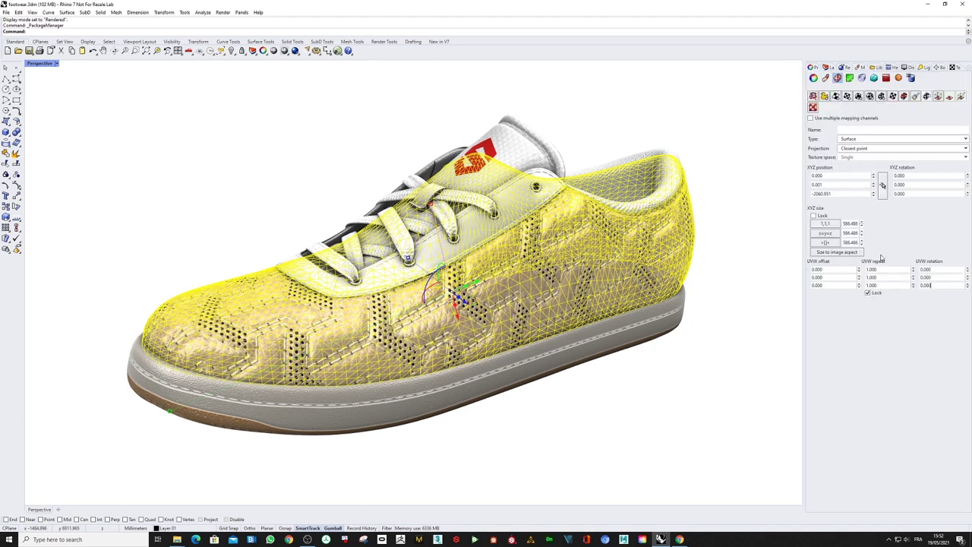
{"action": "left_click", "coordinate": [879, 268]}
{"action": "type", "text": "2"}
{"action": "key", "text": "Return"}
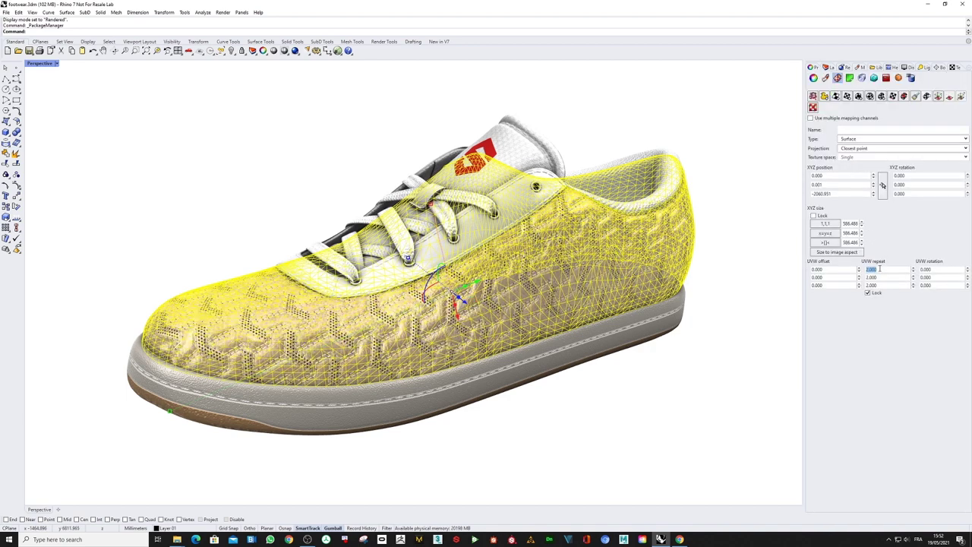
{"action": "left_click", "coordinate": [934, 286]}
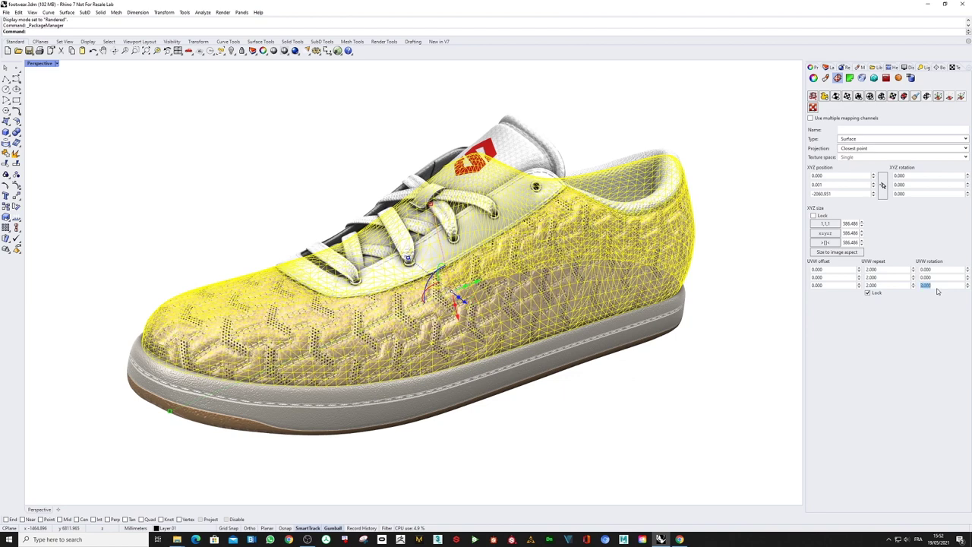
{"action": "left_click", "coordinate": [781, 126]}
{"action": "left_click", "coordinate": [859, 68]}
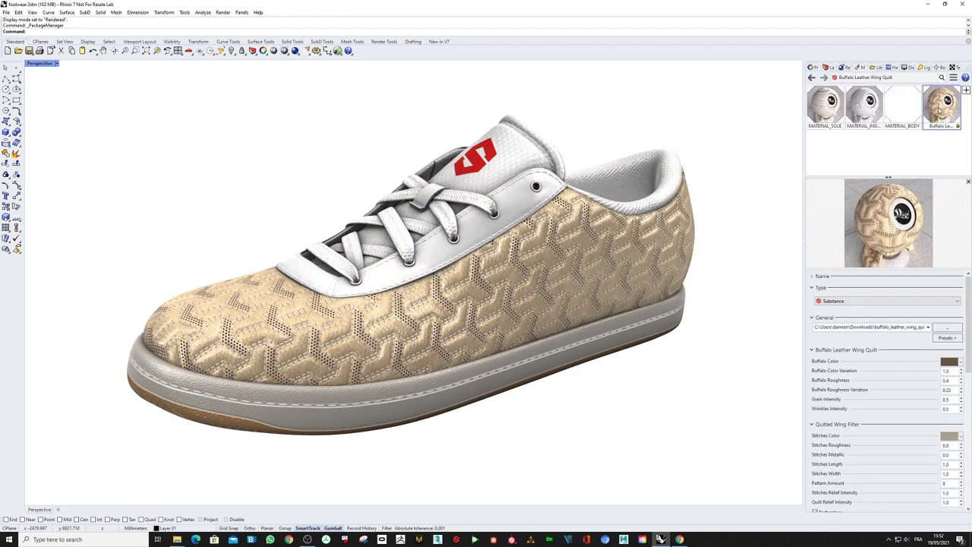
Try the Glossy Burgundy, Natural Beige and Matte Blue Leather presets.
{"action": "left_click", "coordinate": [946, 337]}
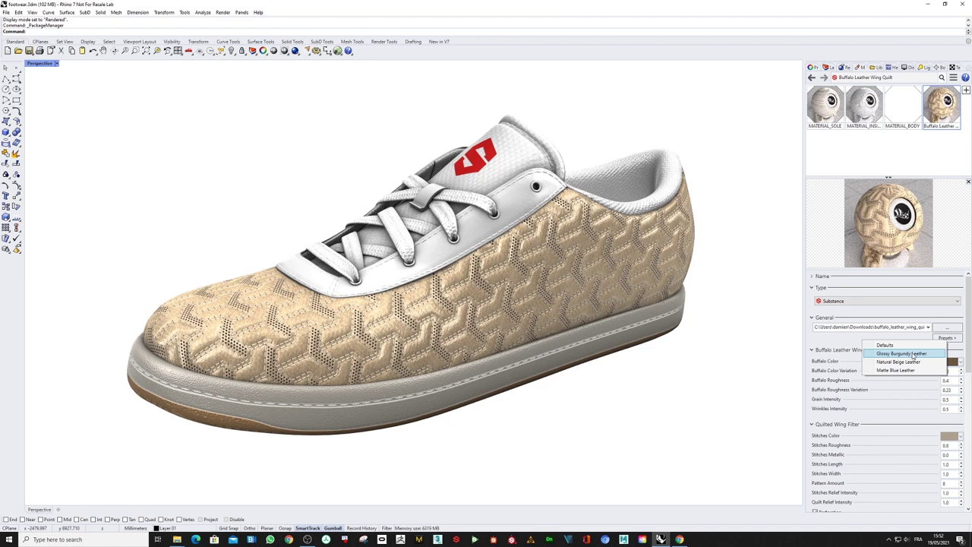
{"action": "left_click", "coordinate": [912, 354]}
{"action": "left_click", "coordinate": [946, 337]}
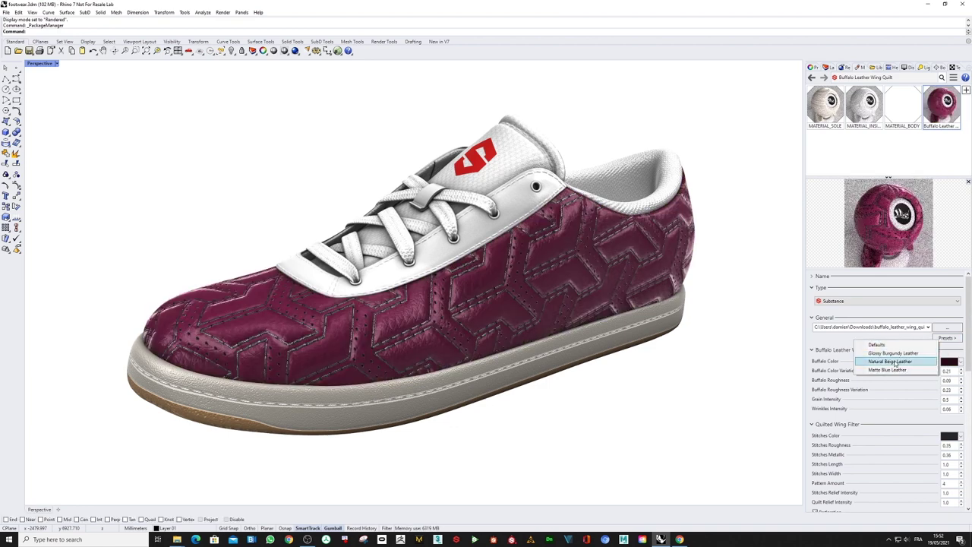
{"action": "left_click", "coordinate": [896, 361]}
{"action": "left_click", "coordinate": [946, 338]}
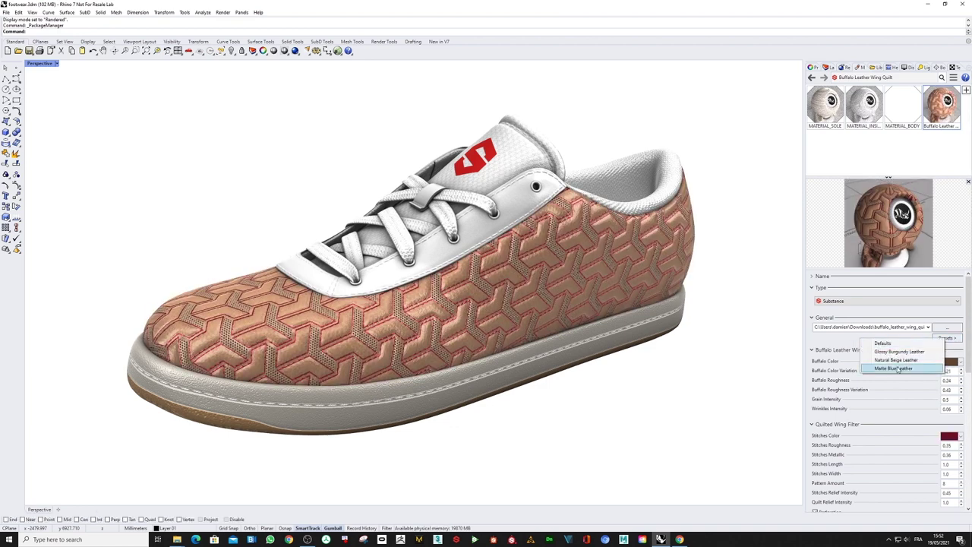
{"action": "left_click", "coordinate": [897, 368]}
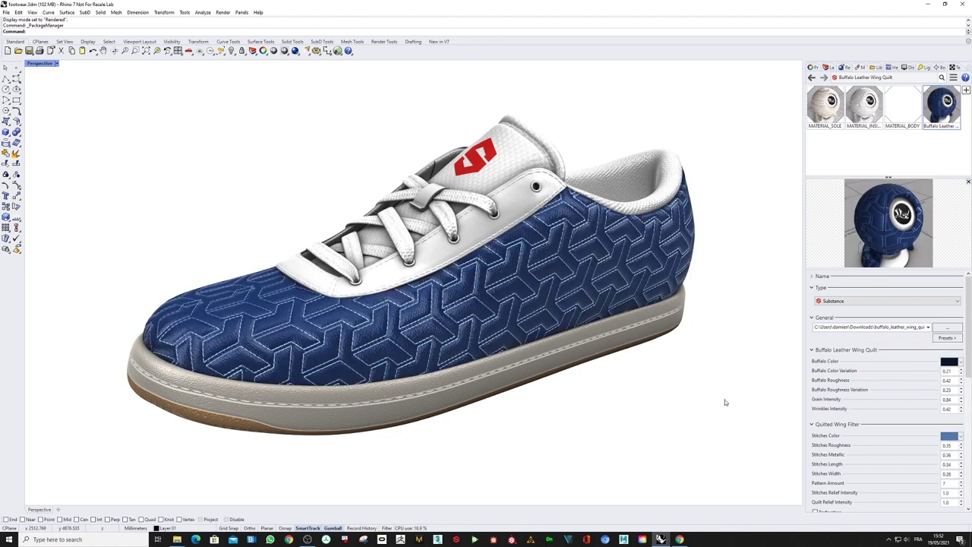
Set Buffalo Color to dark green and Stitches Color to yellow-green.
{"action": "left_click", "coordinate": [949, 362]}
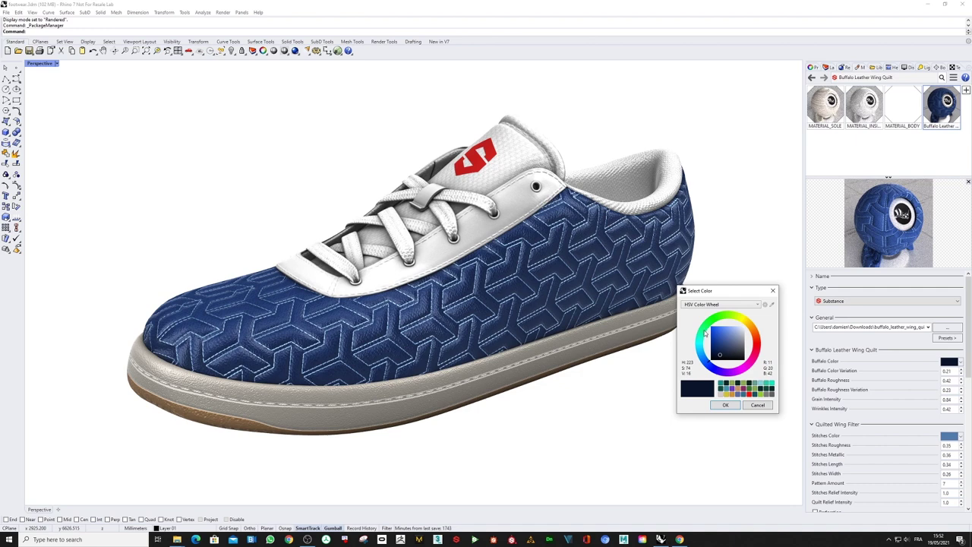
{"action": "left_click", "coordinate": [704, 332]}
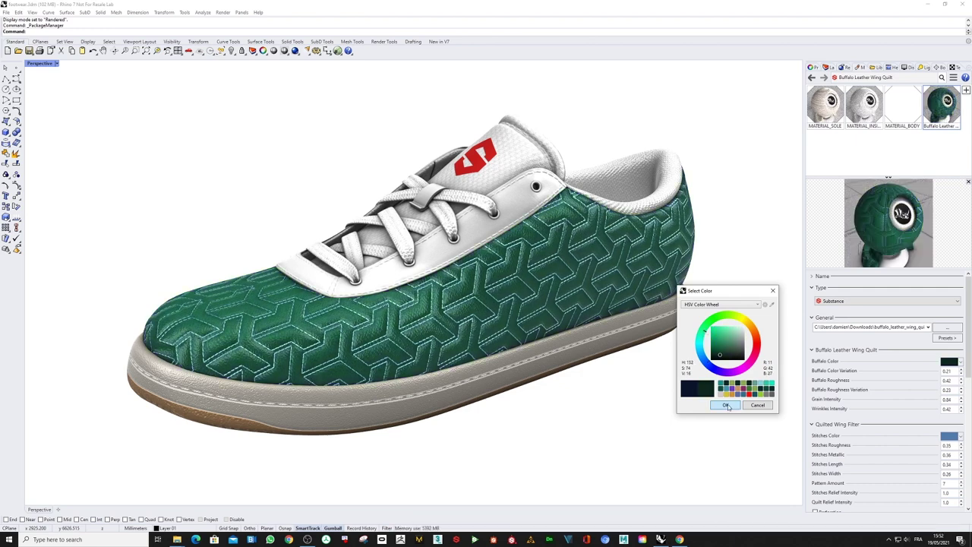
{"action": "left_click", "coordinate": [726, 406]}
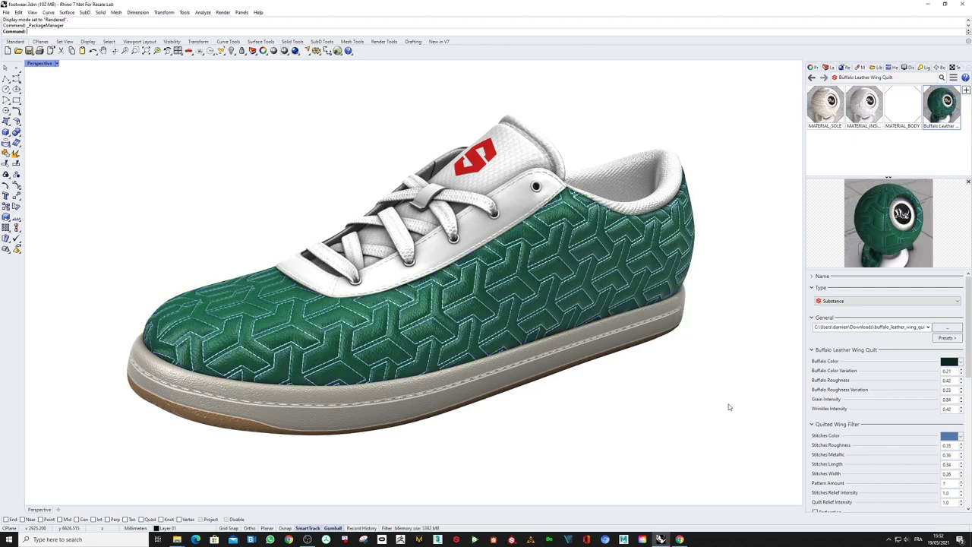
{"action": "left_click", "coordinate": [949, 436]}
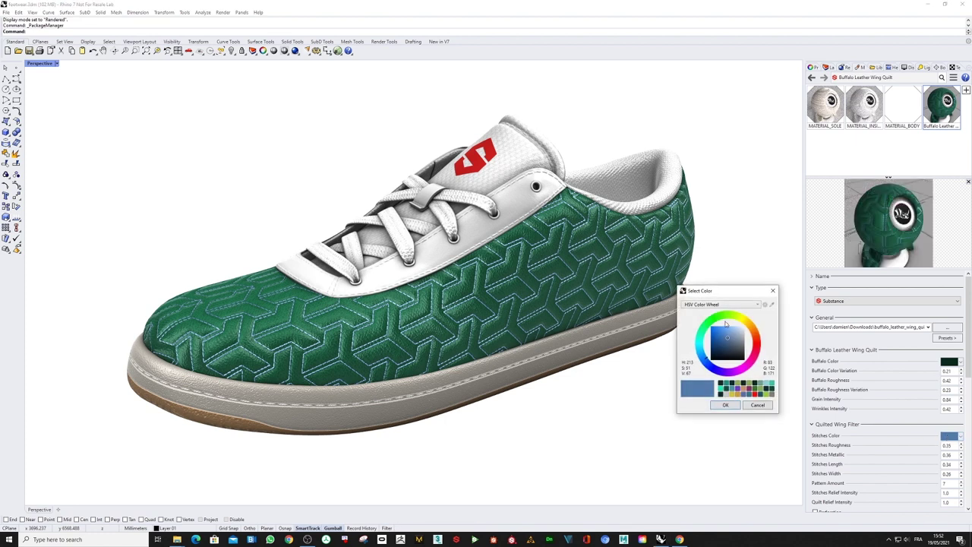
{"action": "left_click", "coordinate": [733, 319]}
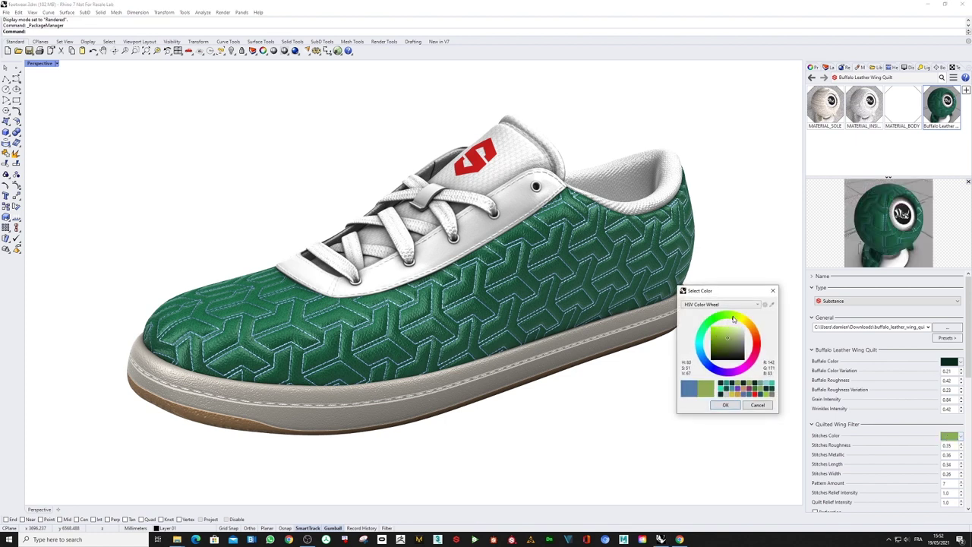
{"action": "left_click", "coordinate": [725, 406]}
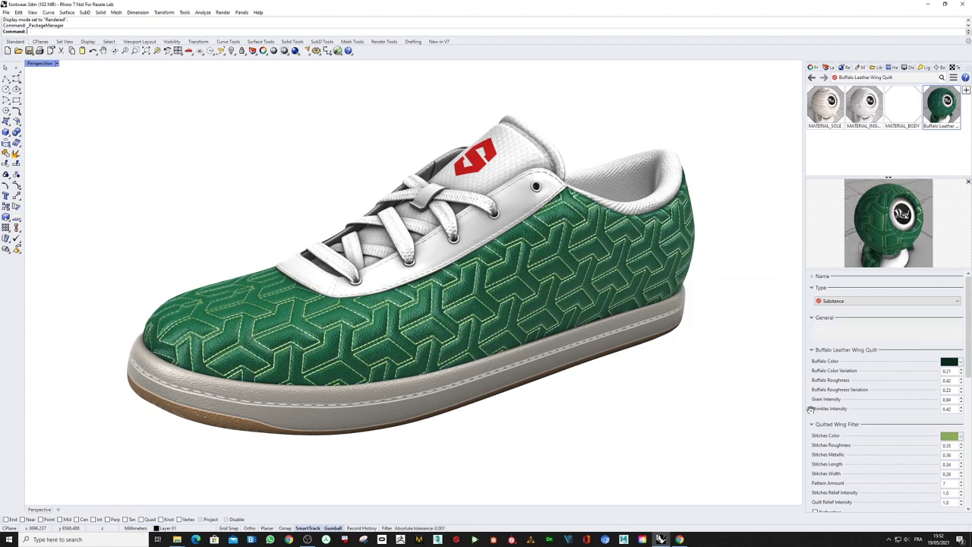
Set Pattern Amount 8, Stitches Length 0.1 and Stitches Width 0.35.
{"action": "scroll", "coordinate": [847, 414], "scroll_direction": "down", "scroll_amount": 2}
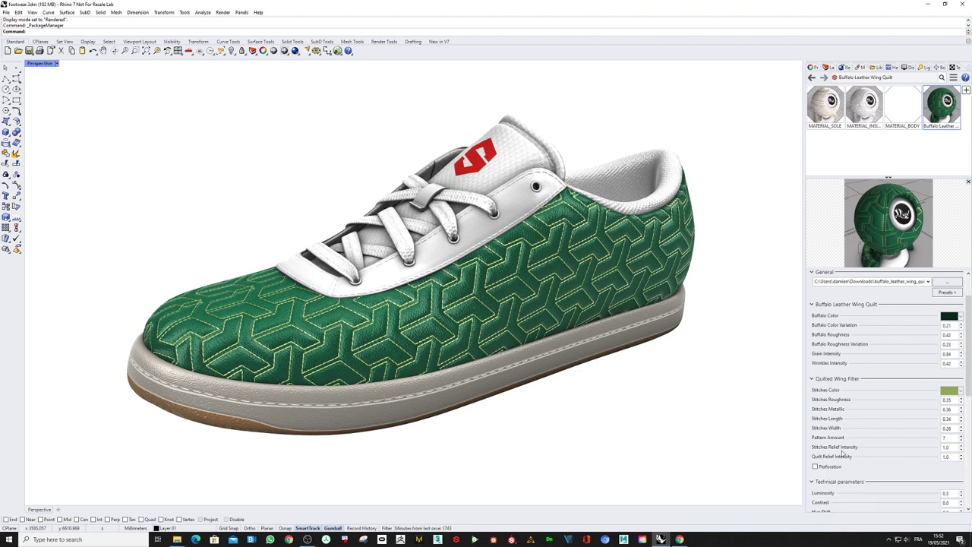
{"action": "type", "text": "8"}
{"action": "key", "text": "Return"}
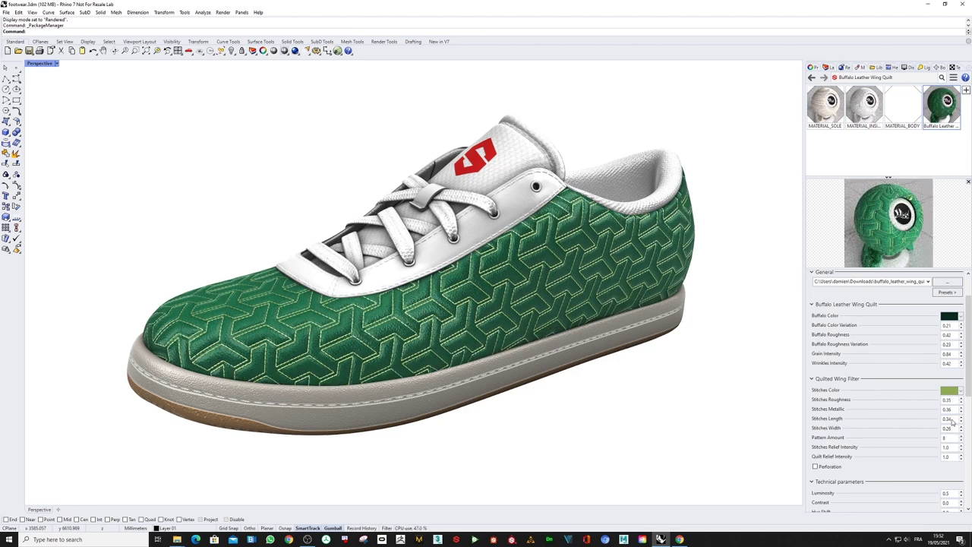
{"action": "type", "text": "0.1"}
{"action": "type", "text": "0.35"}
{"action": "scroll", "coordinate": [938, 430], "scroll_direction": "down", "scroll_amount": 2}
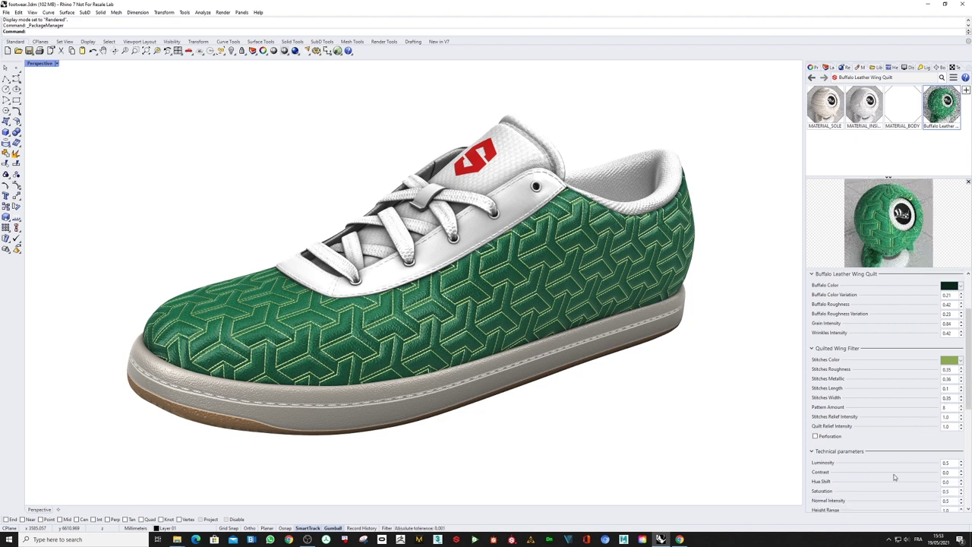
Turn on Perforation with a Holes Amount of 12.
{"action": "left_click", "coordinate": [815, 438]}
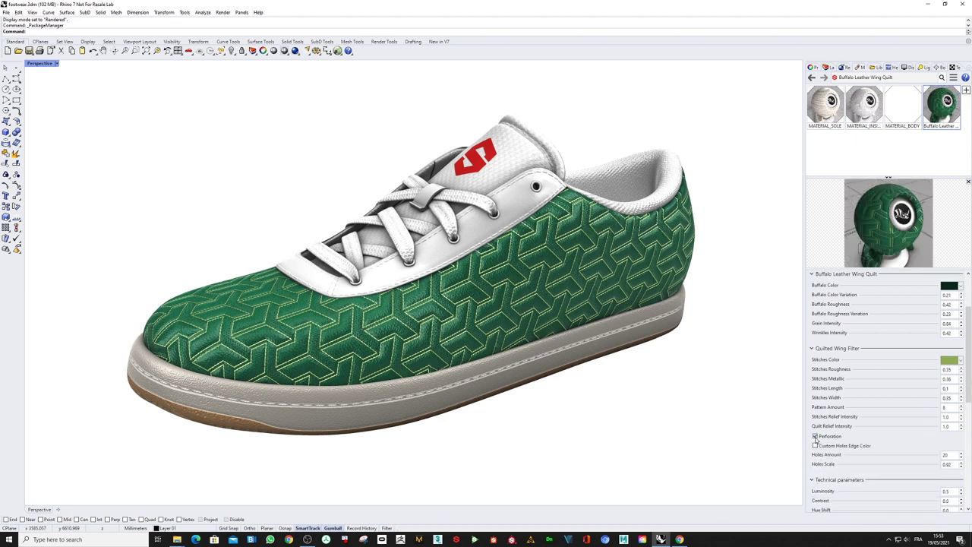
{"action": "left_click", "coordinate": [952, 453]}
{"action": "scroll", "coordinate": [877, 422], "scroll_direction": "down", "scroll_amount": 10}
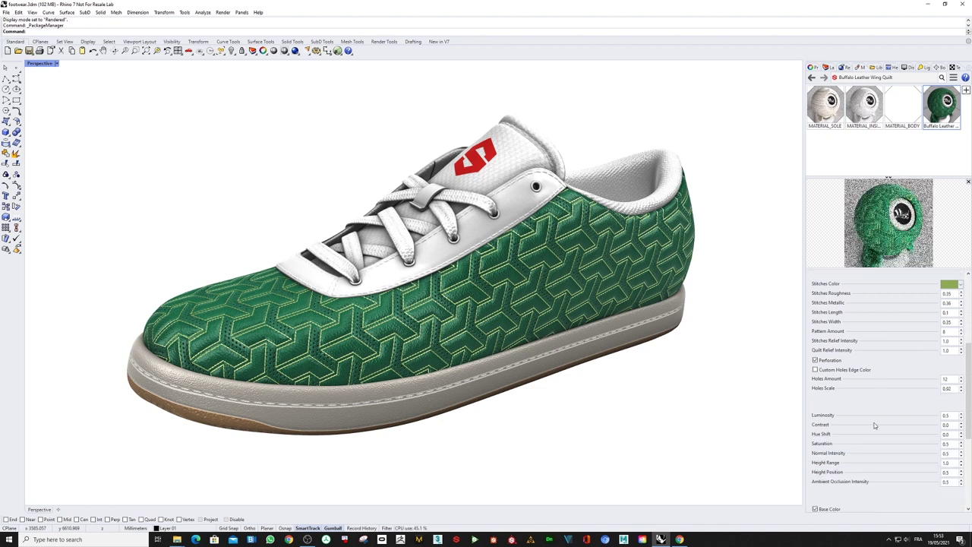
{"action": "left_click", "coordinate": [933, 416]}
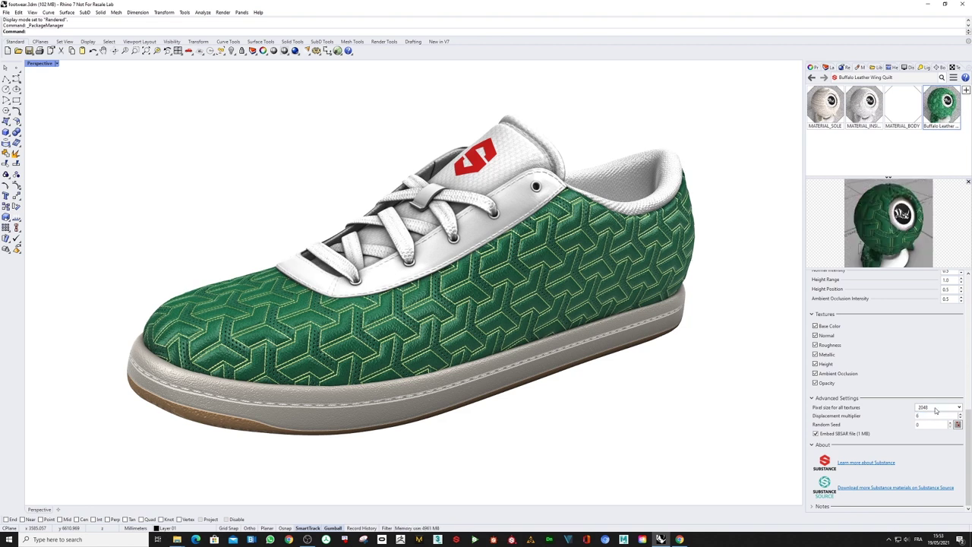
Set texture pixel size to 4096 and switch the Perspective viewport to Raytraced.
{"action": "left_click", "coordinate": [935, 410]}
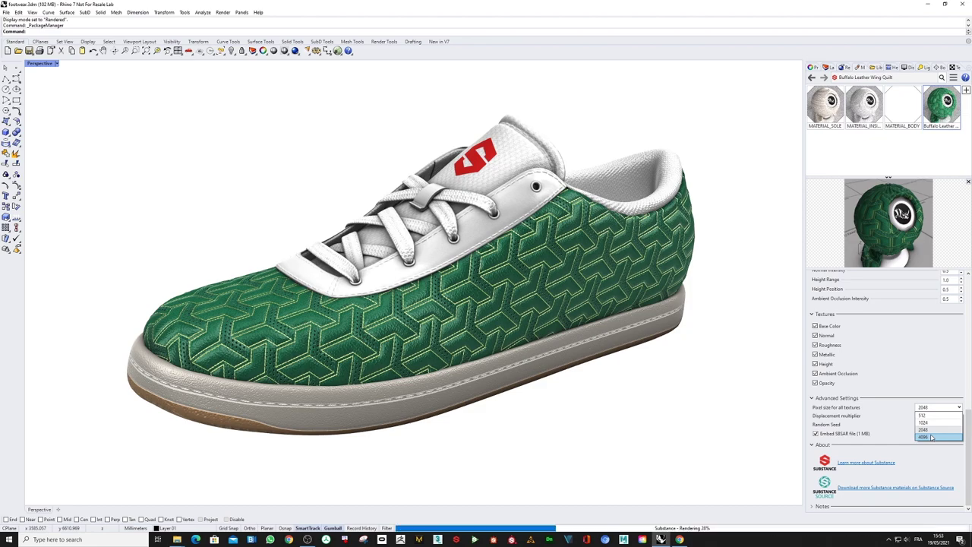
{"action": "left_click", "coordinate": [932, 438]}
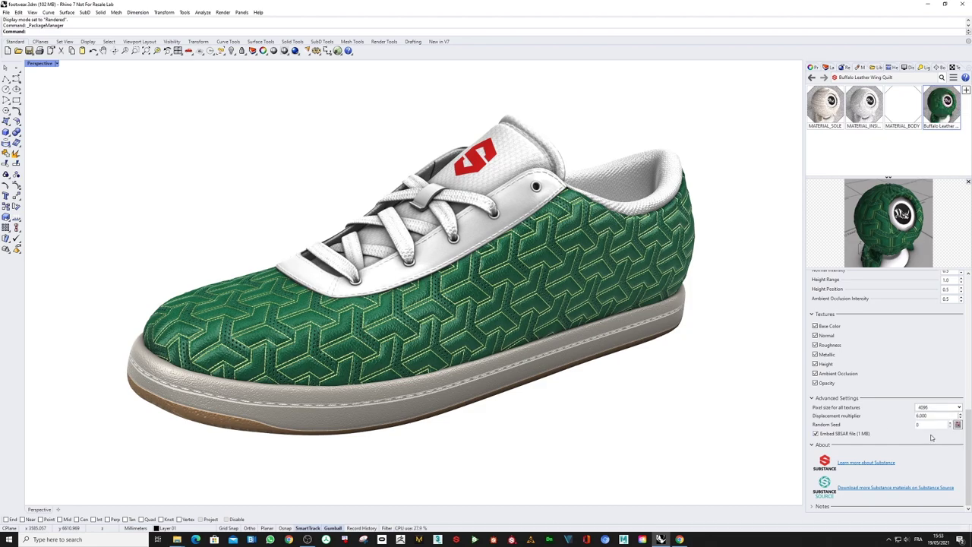
{"action": "left_click", "coordinate": [56, 64]}
{"action": "left_click", "coordinate": [45, 168]}
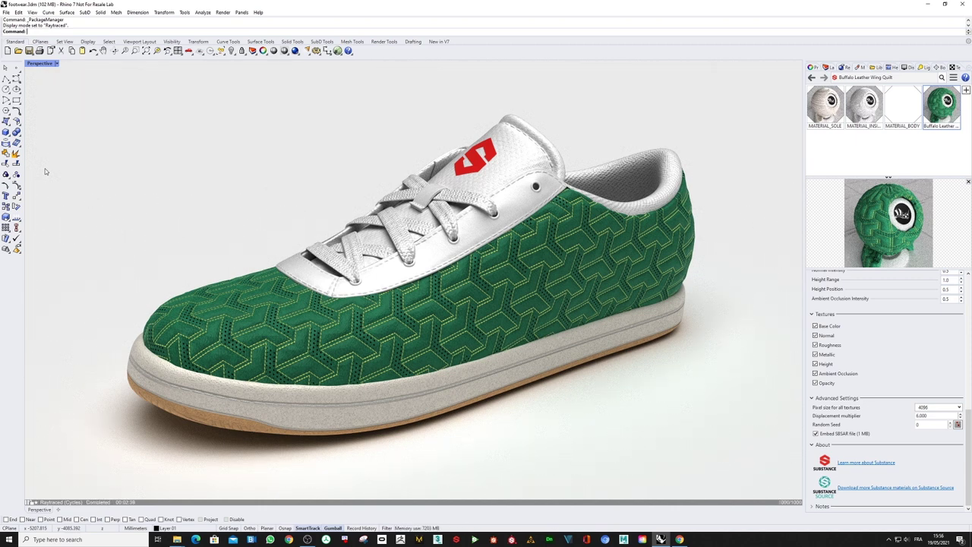
Let the raytraced sneaker render finish, then scroll the material panel back up.
{"action": "scroll", "coordinate": [835, 361], "scroll_direction": "up", "scroll_amount": 5}
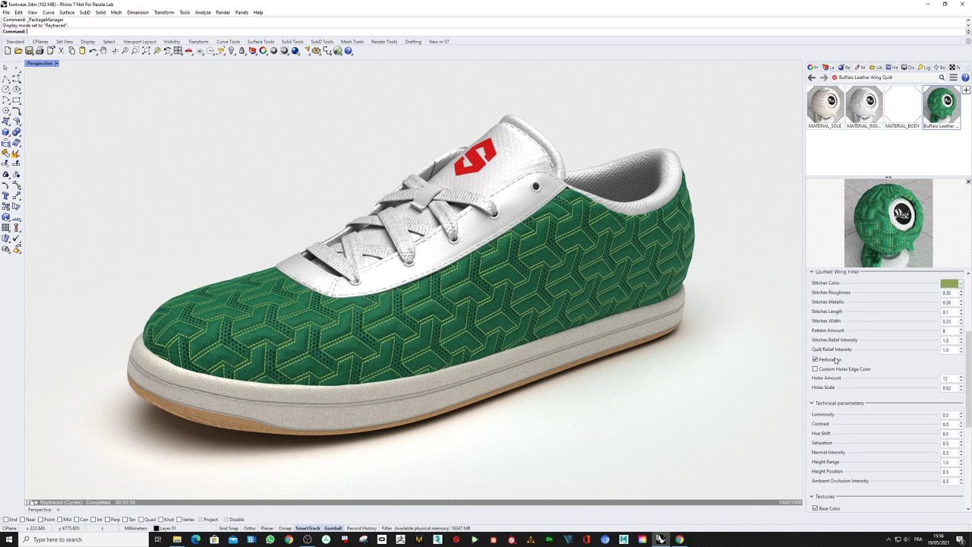
Change the quilt material's Buffalo Color to teal in the Select Color dialog.
{"action": "scroll", "coordinate": [835, 361], "scroll_direction": "up", "scroll_amount": 5}
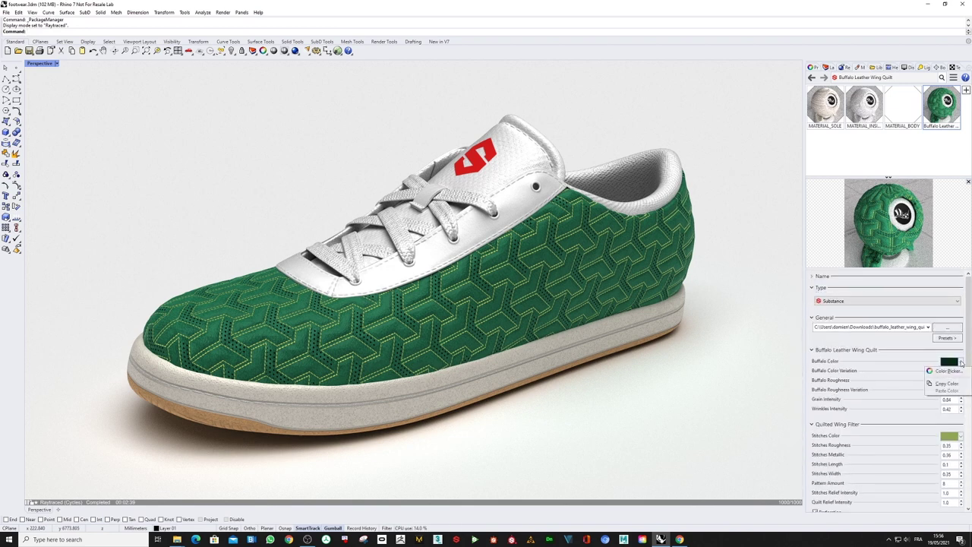
{"action": "left_click", "coordinate": [952, 363]}
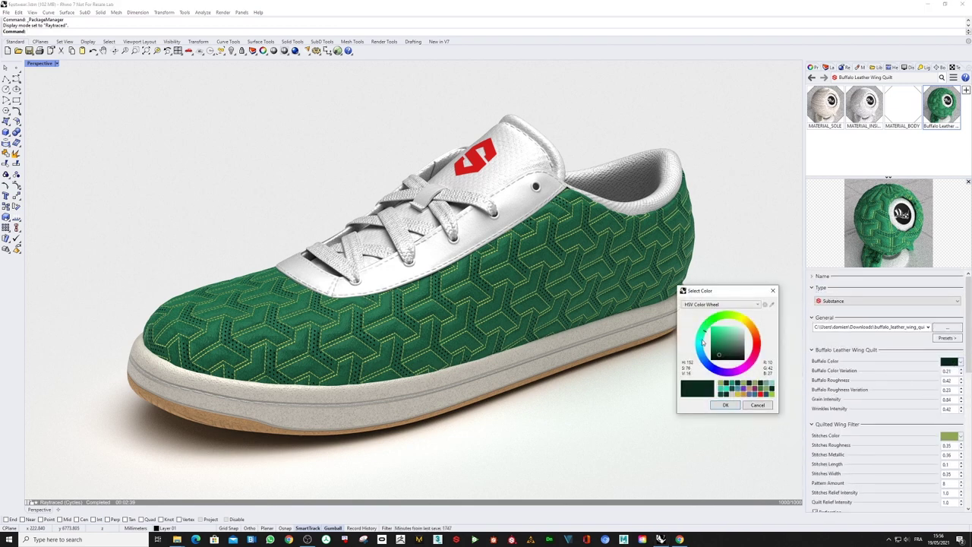
{"action": "left_click", "coordinate": [726, 405]}
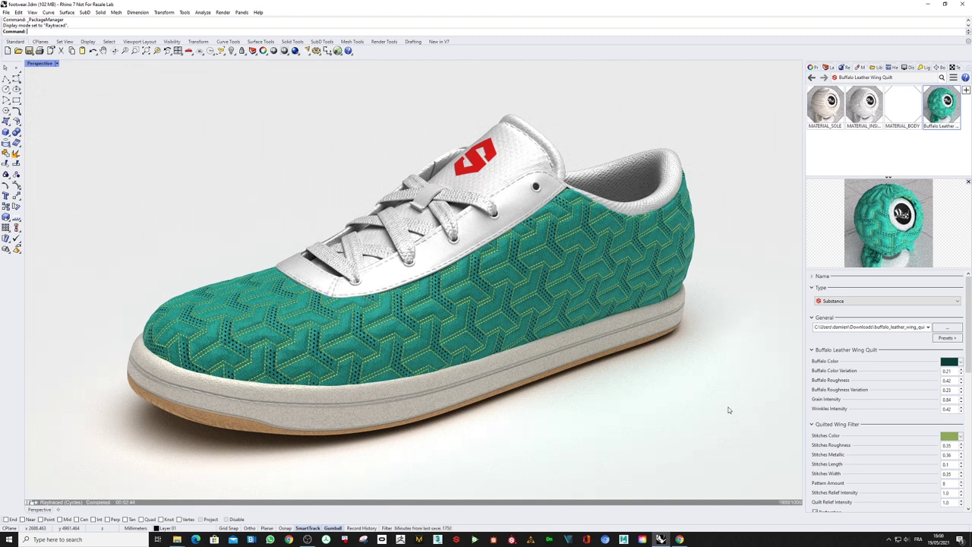
{"action": "left_click", "coordinate": [50, 63]}
Return the viewport to rendered display and drag pearl_and_glitter_embroidery (1) from Downloads onto the shoe body.
{"action": "left_click", "coordinate": [48, 107]}
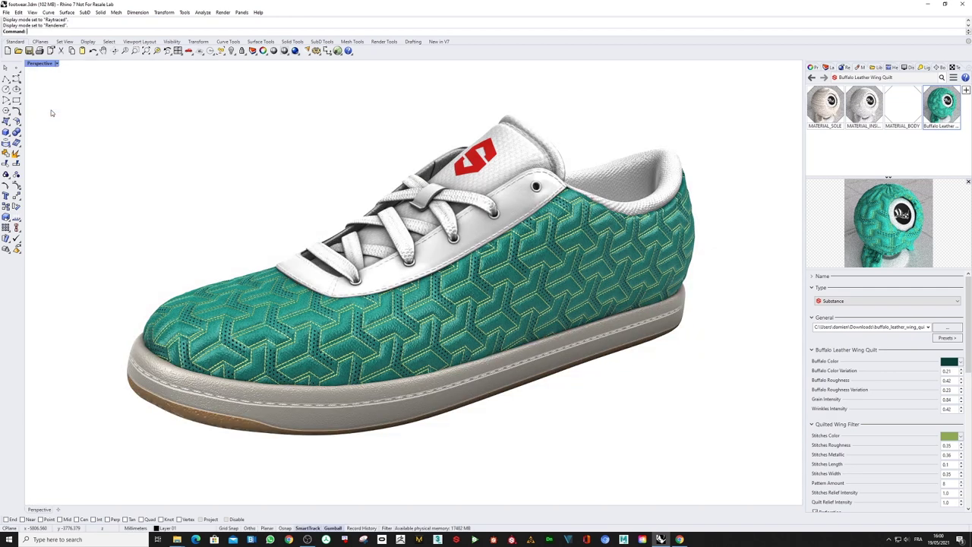
{"action": "left_click", "coordinate": [179, 541]}
{"action": "left_click", "coordinate": [104, 501]}
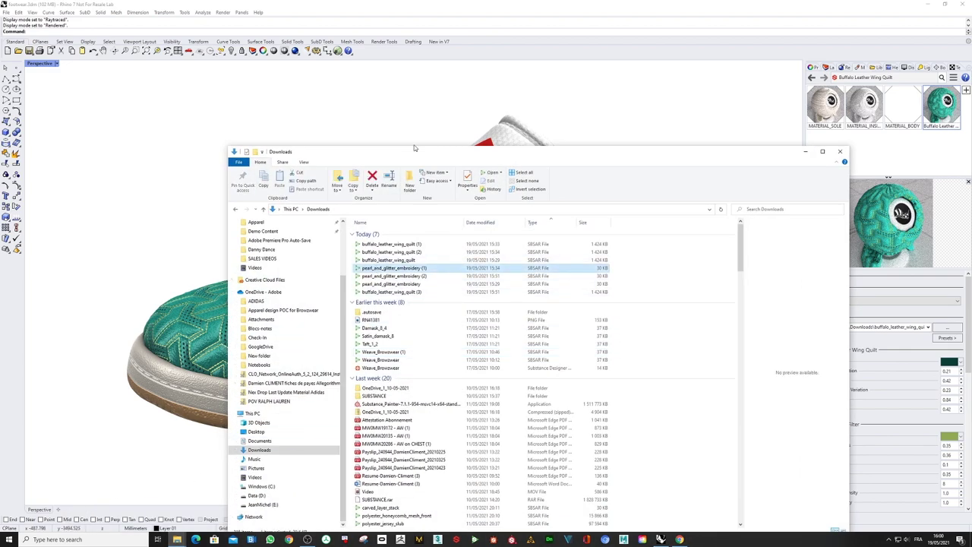
{"action": "left_click_drag", "start_coordinate": [414, 146], "coordinate": [612, 360]}
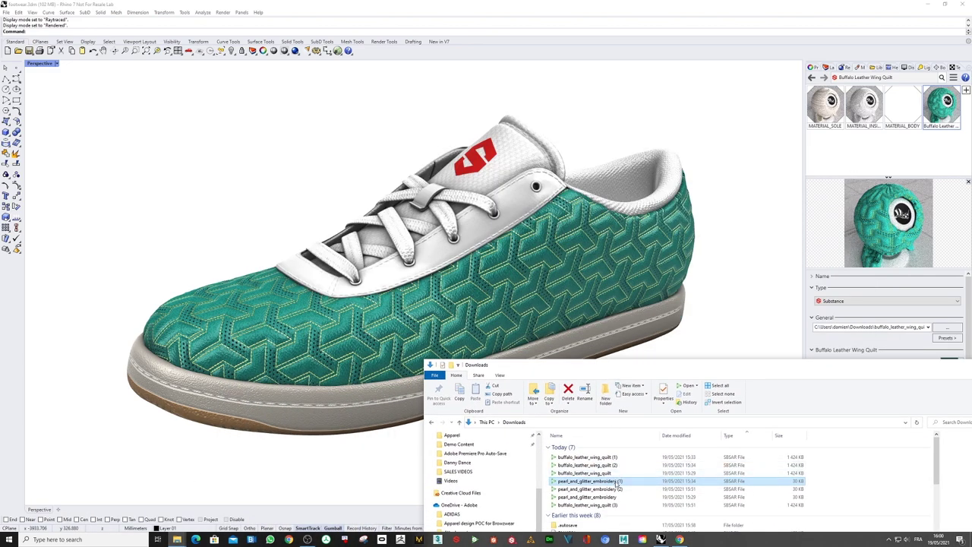
{"action": "left_click_drag", "start_coordinate": [616, 480], "coordinate": [518, 321]}
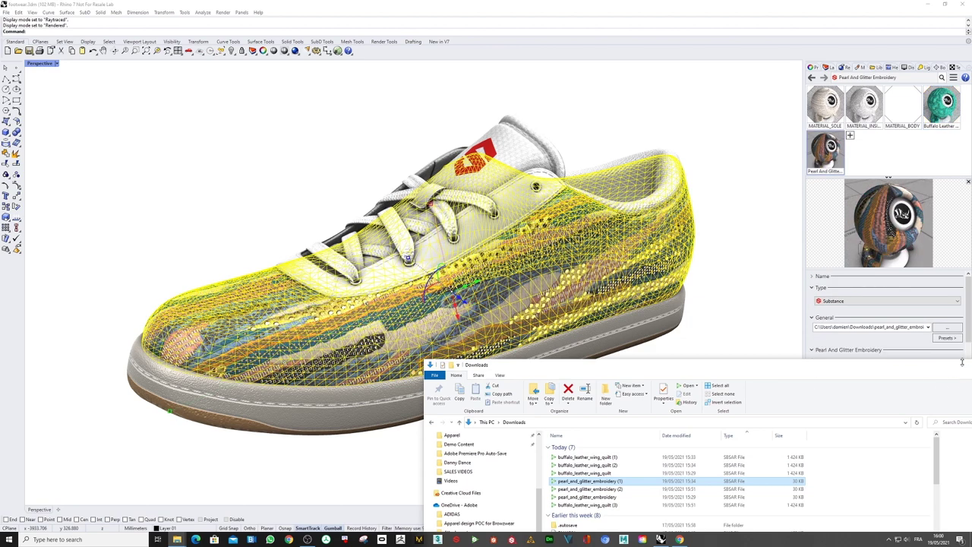
{"action": "left_click_drag", "start_coordinate": [668, 365], "coordinate": [418, 372]}
Try the Metallic Bronze and Glossy Red presets, then settle on Metallic Blue Pearl.
{"action": "left_click", "coordinate": [749, 372]}
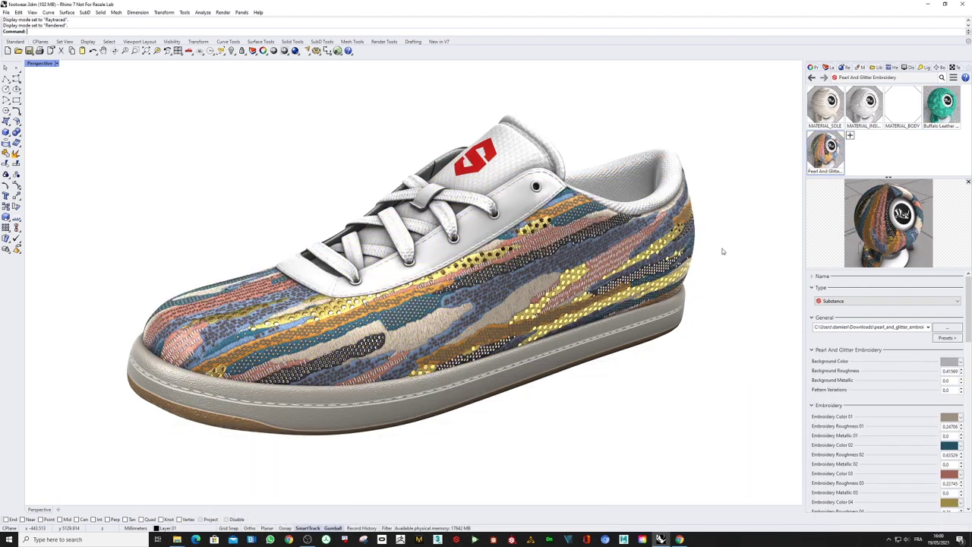
{"action": "left_click", "coordinate": [946, 337]}
{"action": "left_click", "coordinate": [880, 352]}
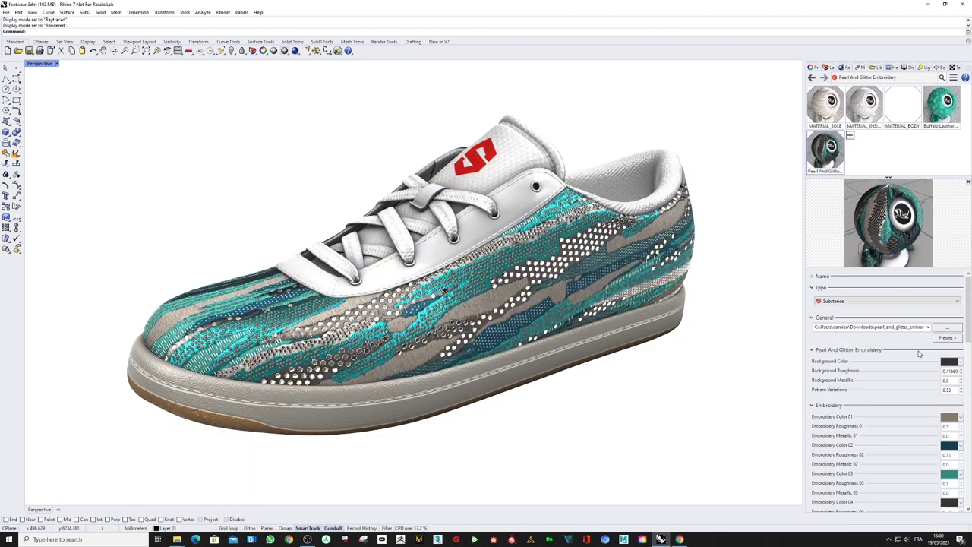
{"action": "left_click", "coordinate": [946, 337]}
{"action": "left_click", "coordinate": [934, 359]}
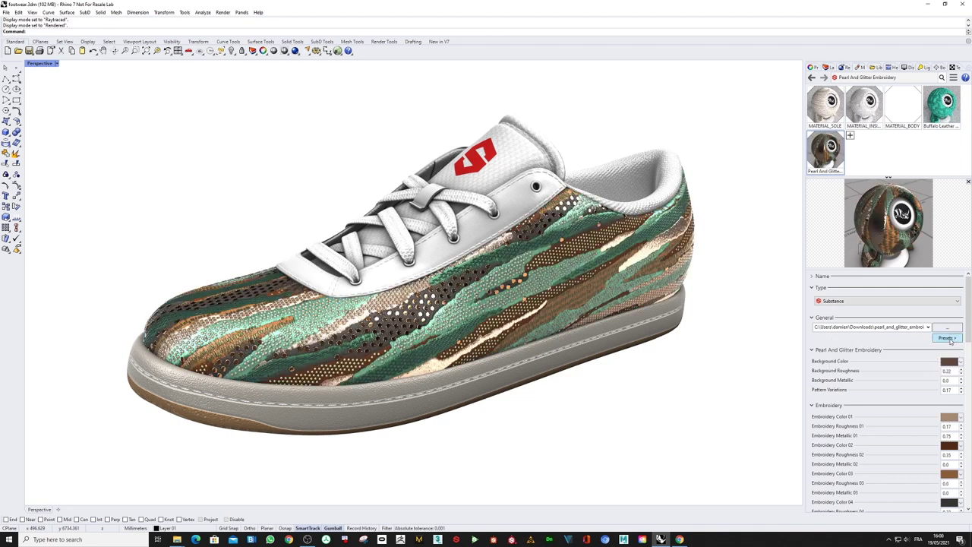
{"action": "left_click", "coordinate": [946, 338]}
{"action": "left_click", "coordinate": [915, 367]}
{"action": "left_click", "coordinate": [946, 338]}
{"action": "left_click", "coordinate": [905, 353]}
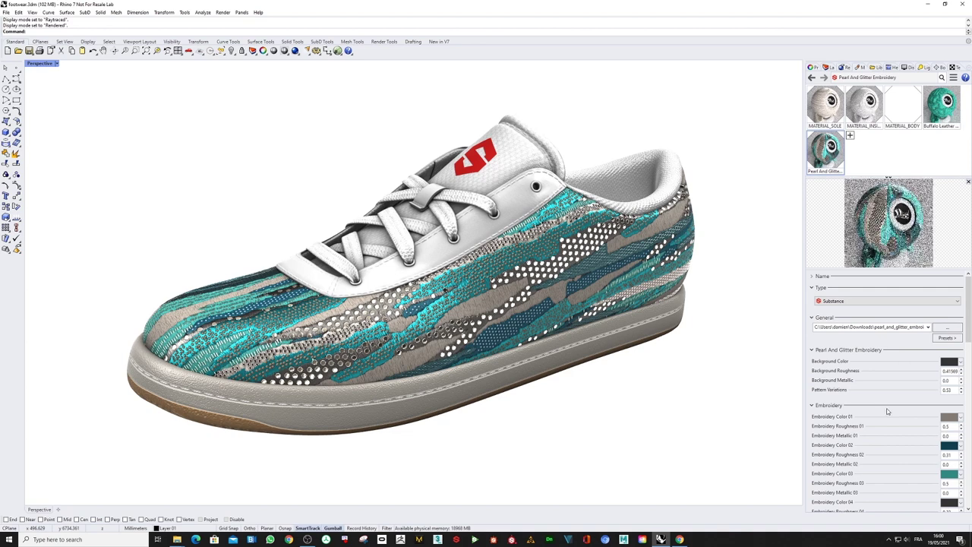
Set Pattern Variations to 0.6.
{"action": "scroll", "coordinate": [911, 365], "scroll_direction": "down", "scroll_amount": 1}
{"action": "double_click", "coordinate": [946, 374]}
{"action": "type", "text": "0.2"}
{"action": "key", "text": "Return"}
{"action": "double_click", "coordinate": [949, 374]}
{"action": "type", "text": "0.6"}
{"action": "key", "text": "Return"}
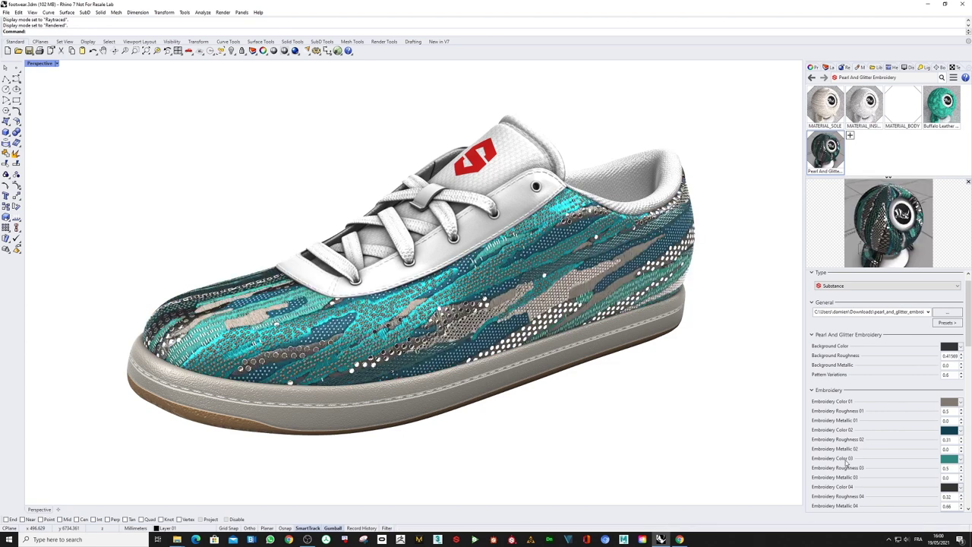
Recolour Embroidery Color 01 to teal.
{"action": "left_click", "coordinate": [949, 401]}
{"action": "left_click", "coordinate": [701, 340]}
{"action": "left_click", "coordinate": [726, 339]}
{"action": "left_click", "coordinate": [725, 405]}
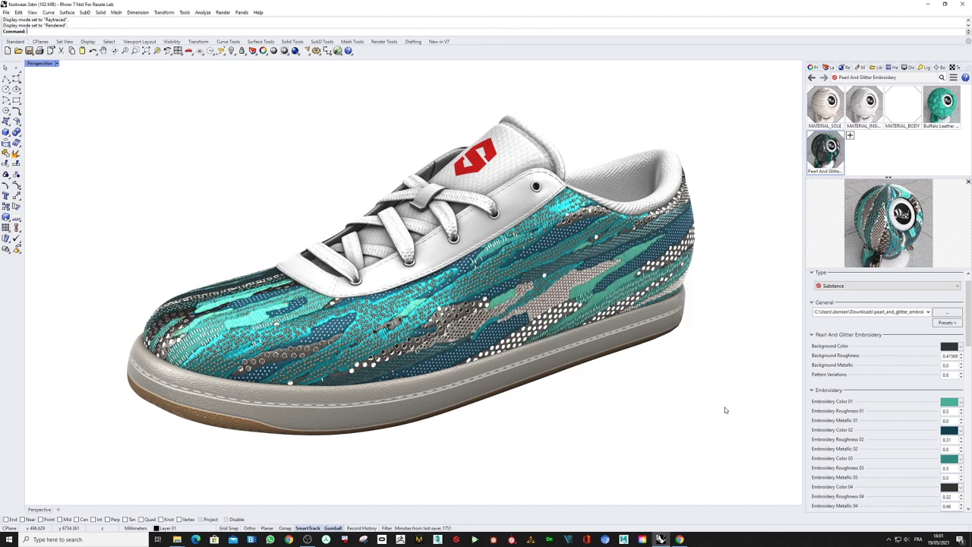
Change Embroidery Color 05 from beige to blue.
{"action": "scroll", "coordinate": [870, 447], "scroll_direction": "down", "scroll_amount": 1}
{"action": "scroll", "coordinate": [869, 447], "scroll_direction": "down", "scroll_amount": 1}
{"action": "left_click", "coordinate": [949, 439]}
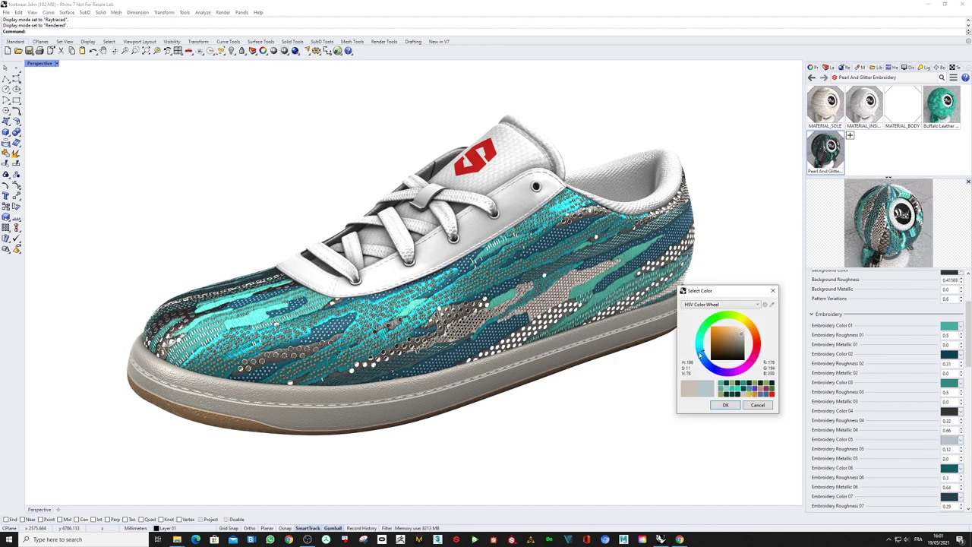
{"action": "left_click", "coordinate": [719, 335]}
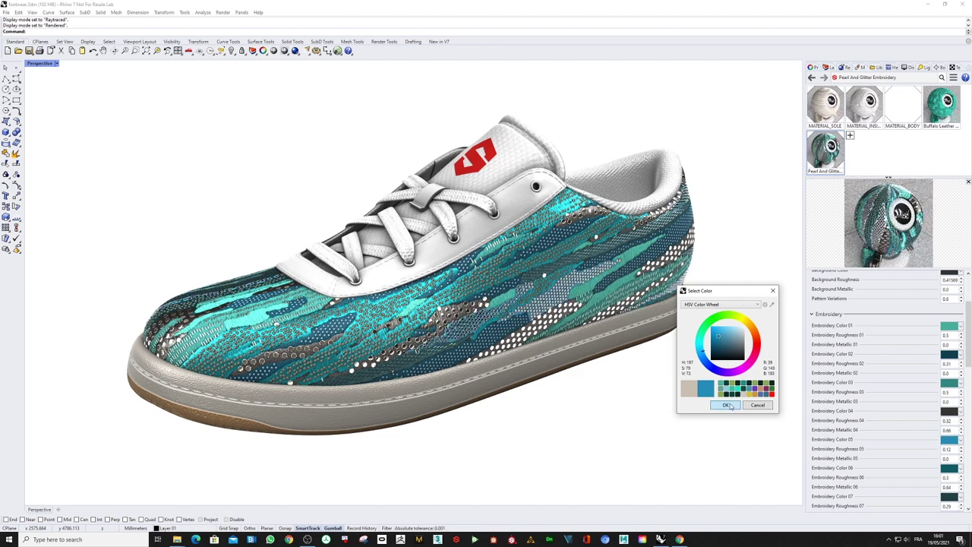
{"action": "left_click", "coordinate": [725, 405]}
Set Embroidery Roughness 05 and Embroidery Metallic 05 both to 0.6.
{"action": "scroll", "coordinate": [883, 430], "scroll_direction": "down", "scroll_amount": 1}
{"action": "scroll", "coordinate": [882, 429], "scroll_direction": "down", "scroll_amount": 4}
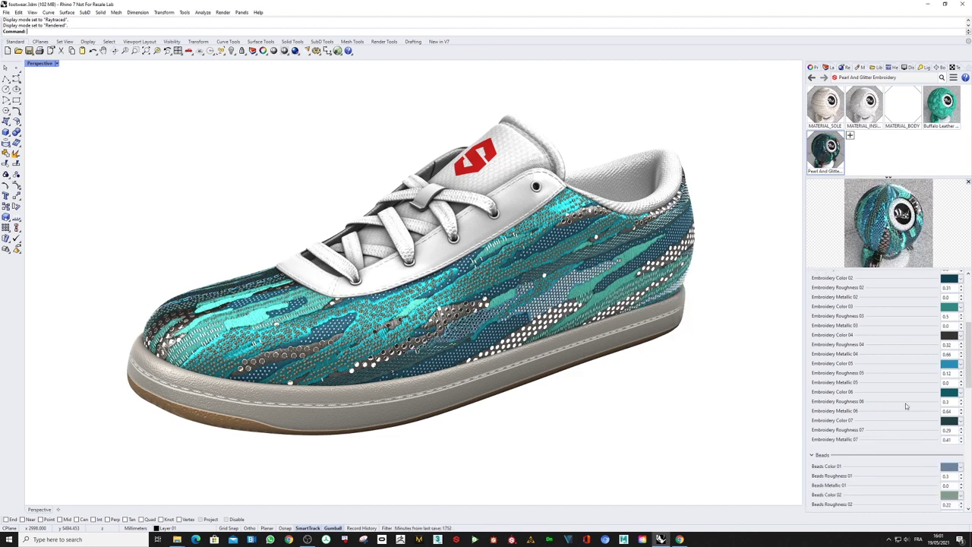
{"action": "type", "text": "0.6"}
{"action": "key", "text": "Return"}
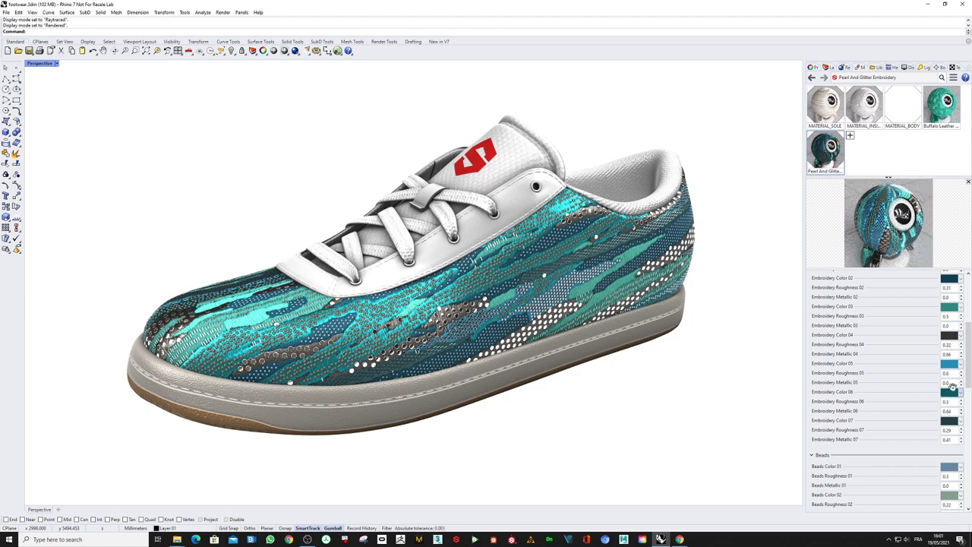
{"action": "left_click", "coordinate": [945, 381]}
{"action": "type", "text": "0.6"}
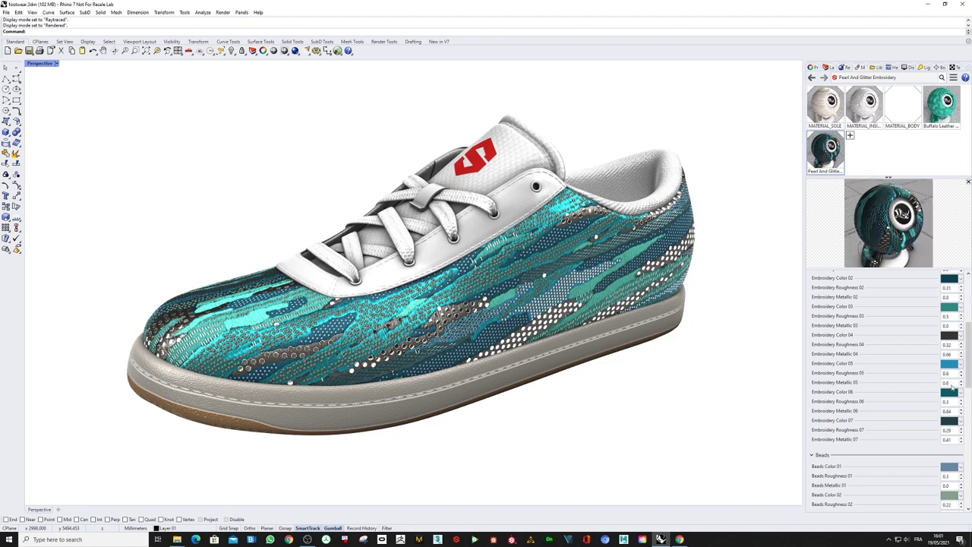
Shift Beads Color 01 to green.
{"action": "scroll", "coordinate": [886, 390], "scroll_direction": "down", "scroll_amount": 5}
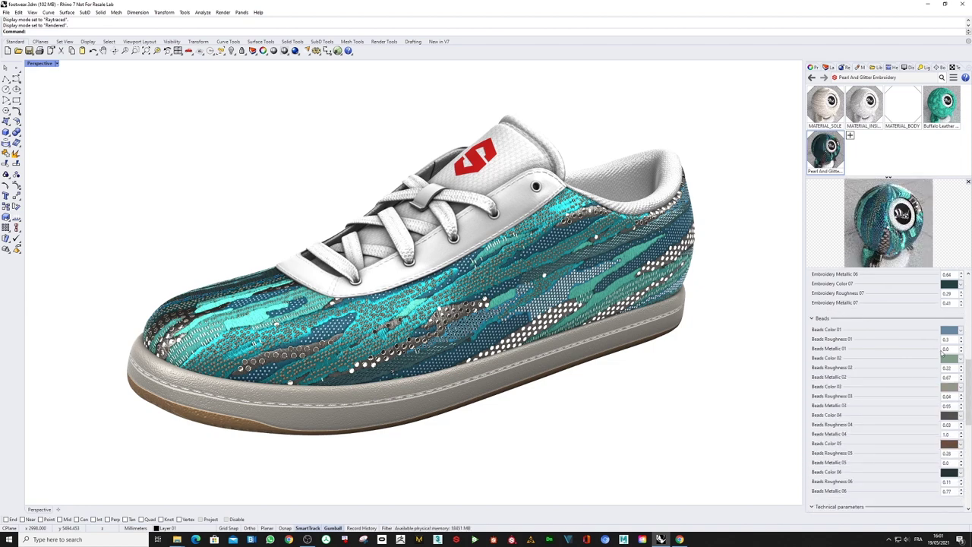
{"action": "left_click", "coordinate": [949, 330]}
{"action": "left_click_drag", "start_coordinate": [719, 345], "coordinate": [724, 335]}
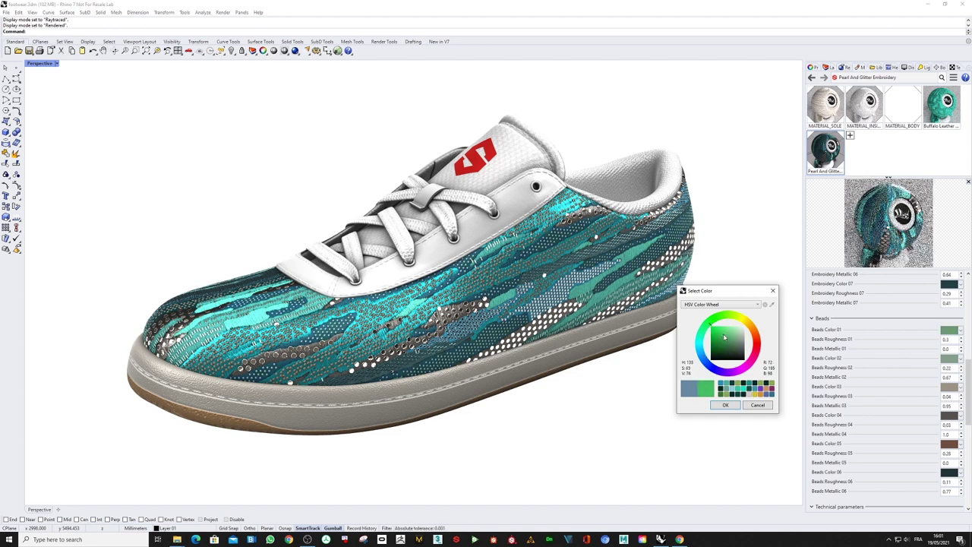
{"action": "left_click", "coordinate": [725, 404]}
{"action": "scroll", "coordinate": [861, 413], "scroll_direction": "down", "scroll_amount": 10}
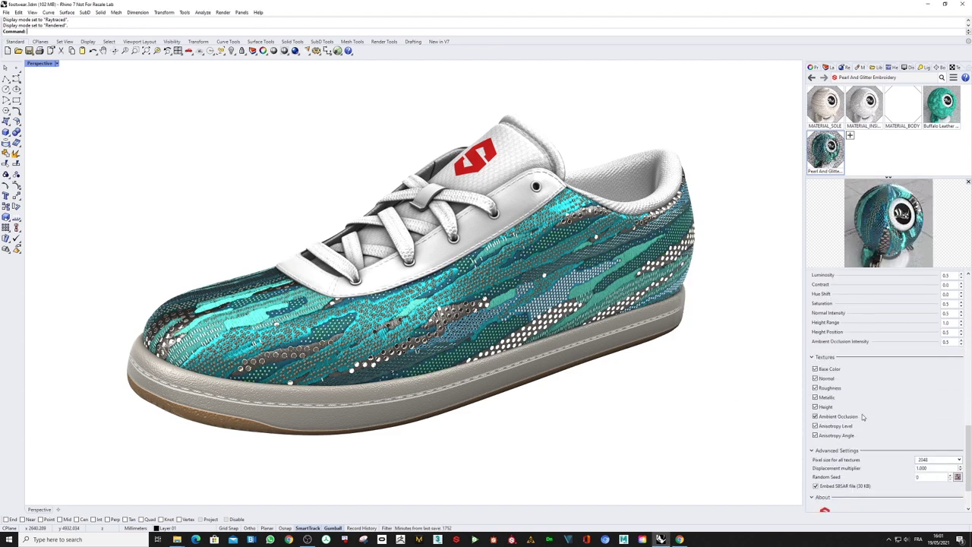
Set the Displacement multiplier to 6 and Pixel size for all textures to 4096.
{"action": "double_click", "coordinate": [930, 468]}
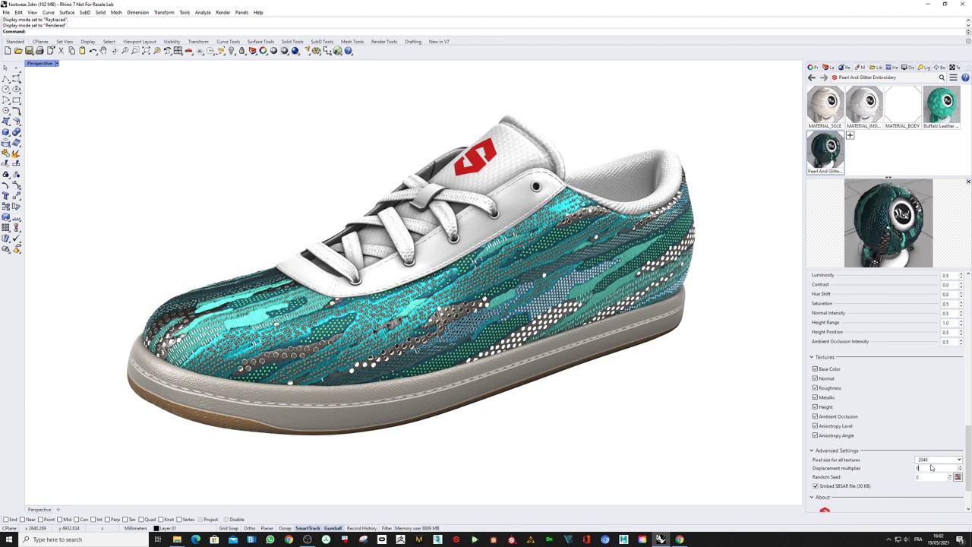
{"action": "left_click", "coordinate": [931, 460]}
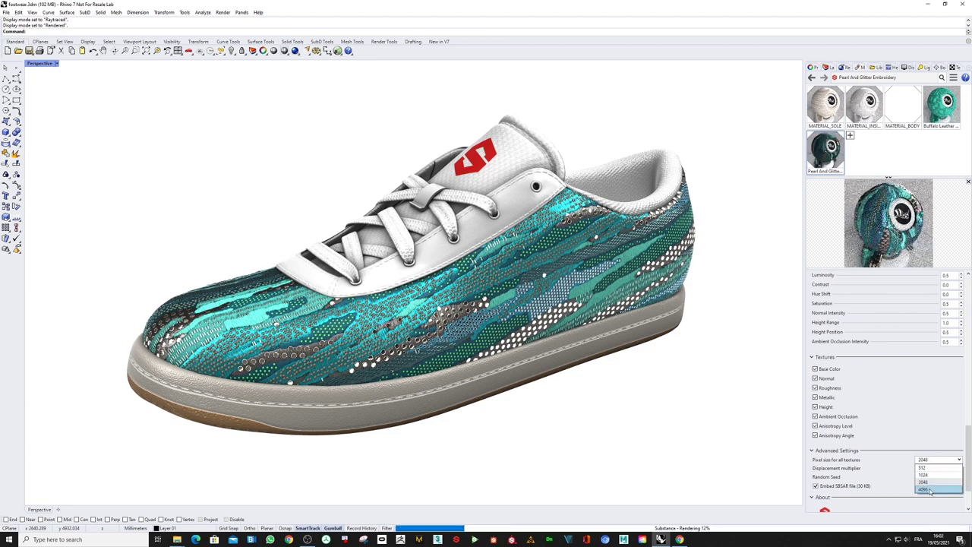
{"action": "left_click", "coordinate": [929, 490]}
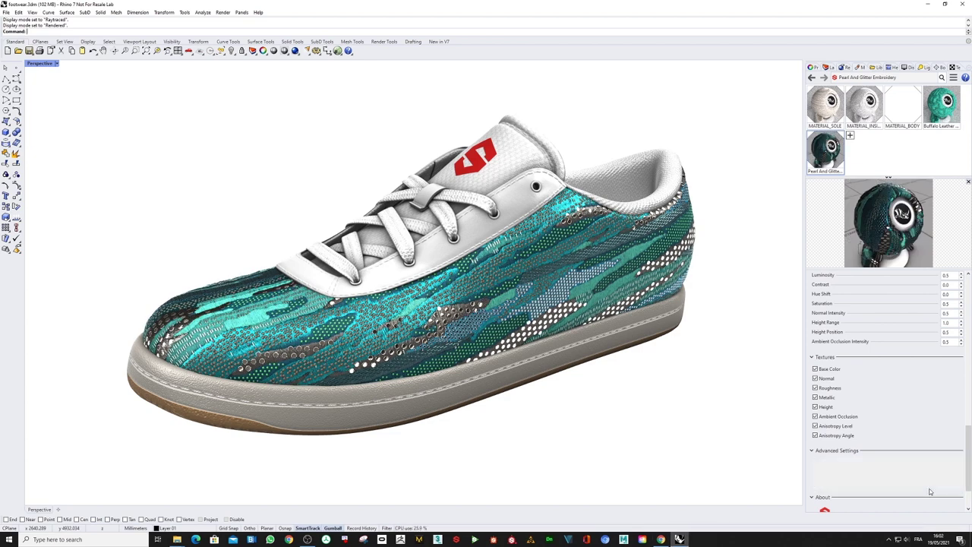
Switch the Perspective viewport to Raytraced display to render the teal sneaker.
{"action": "left_click", "coordinate": [53, 65]}
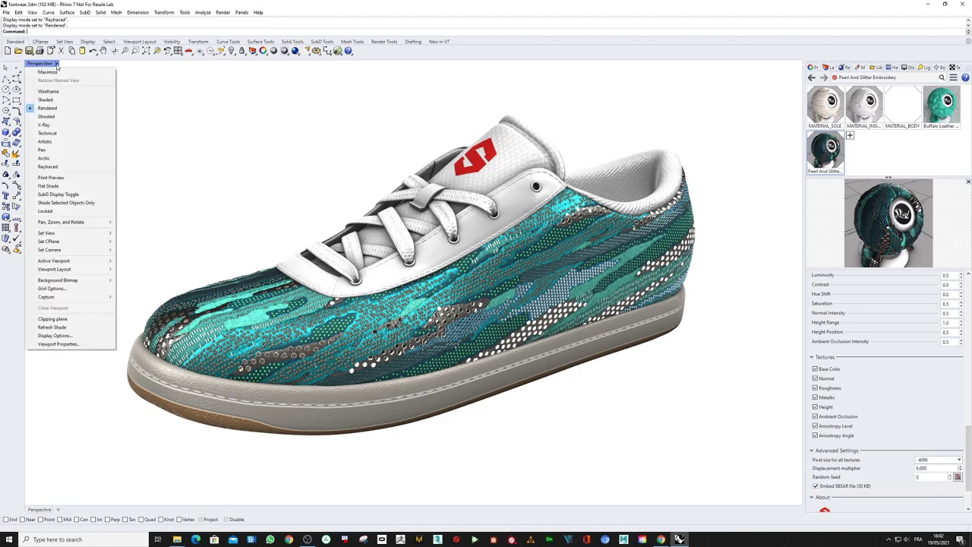
{"action": "left_click", "coordinate": [64, 167]}
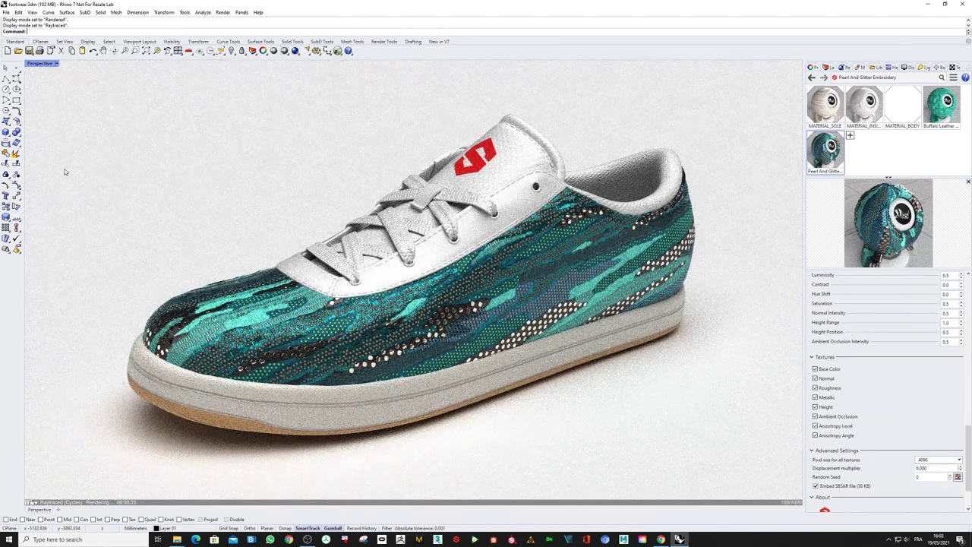